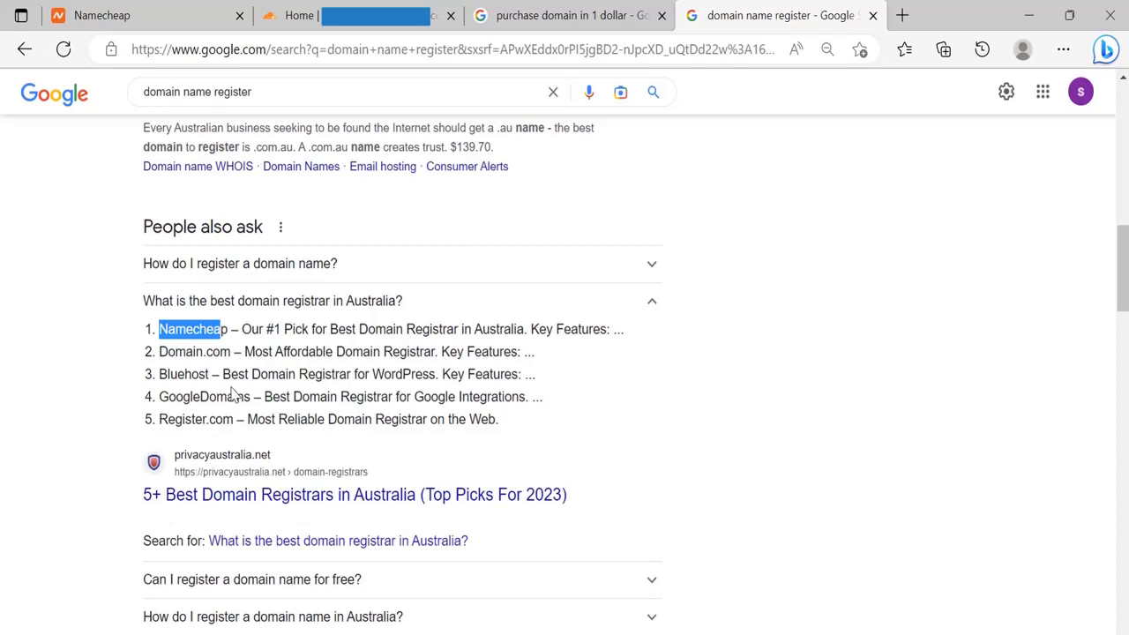
Step: Close the "domain name register" search results and open the Register Domains page in the Cloudflare dashboard
{"action": "left_click", "coordinate": [876, 15]}
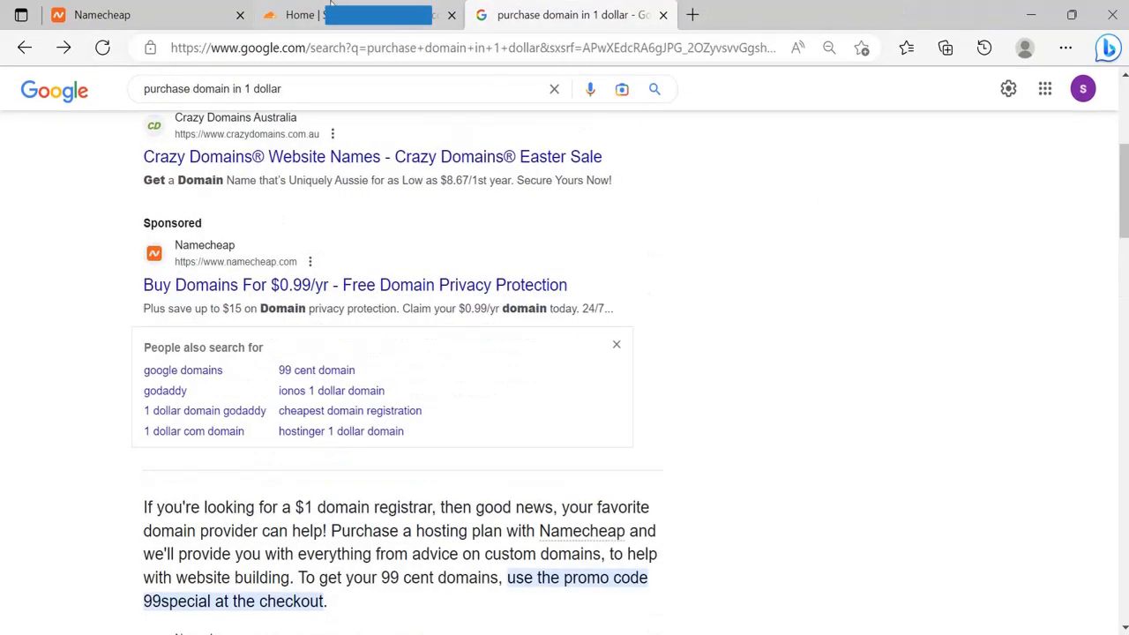
{"action": "left_click", "coordinate": [309, 15]}
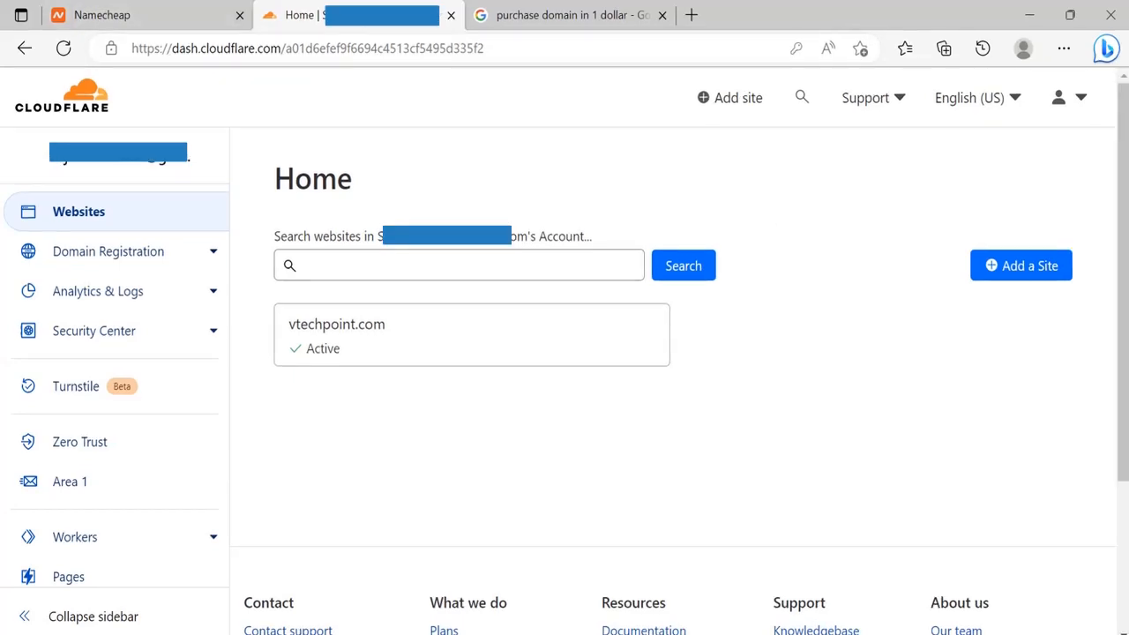
{"action": "left_click", "coordinate": [211, 264]}
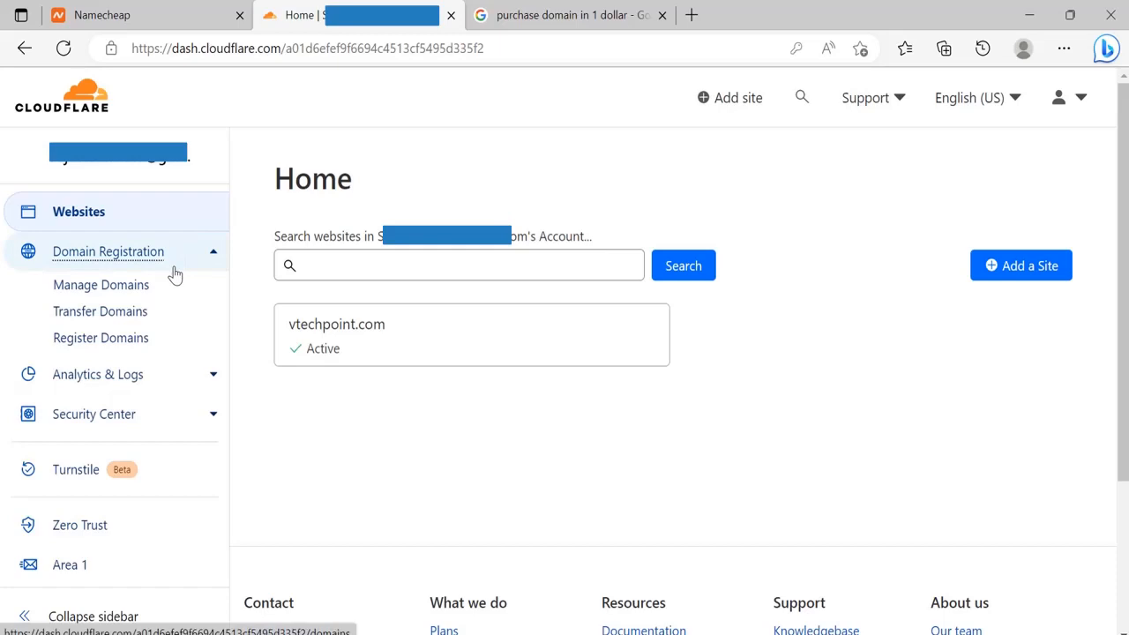
{"action": "left_click", "coordinate": [128, 338]}
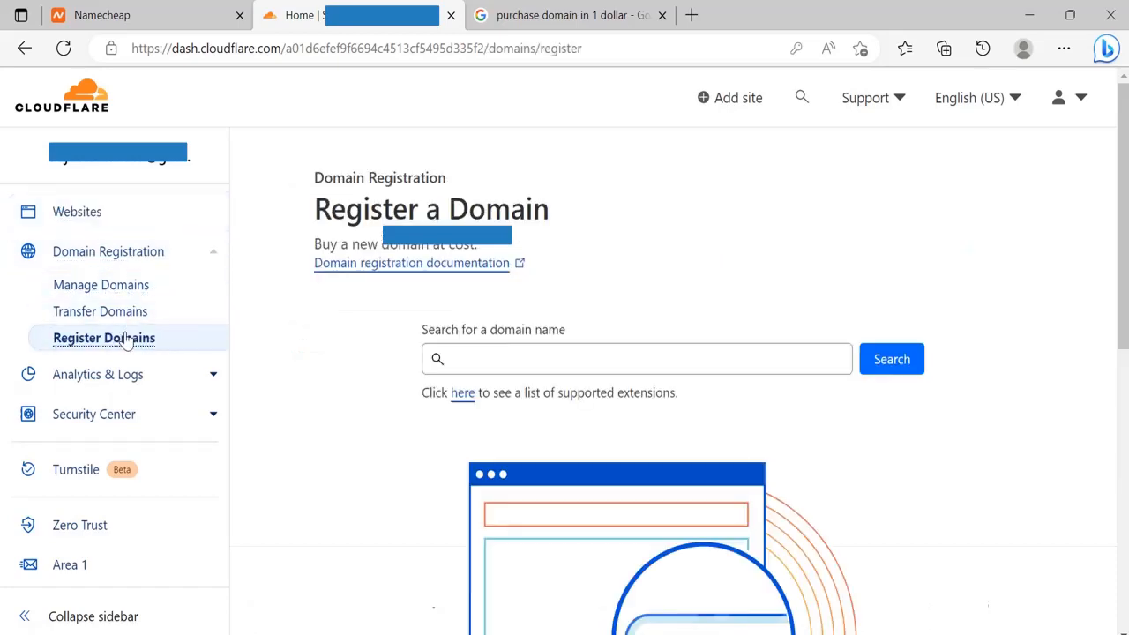
Step: Search Cloudflare's domain registration for techpoint.com
{"action": "left_click", "coordinate": [485, 355]}
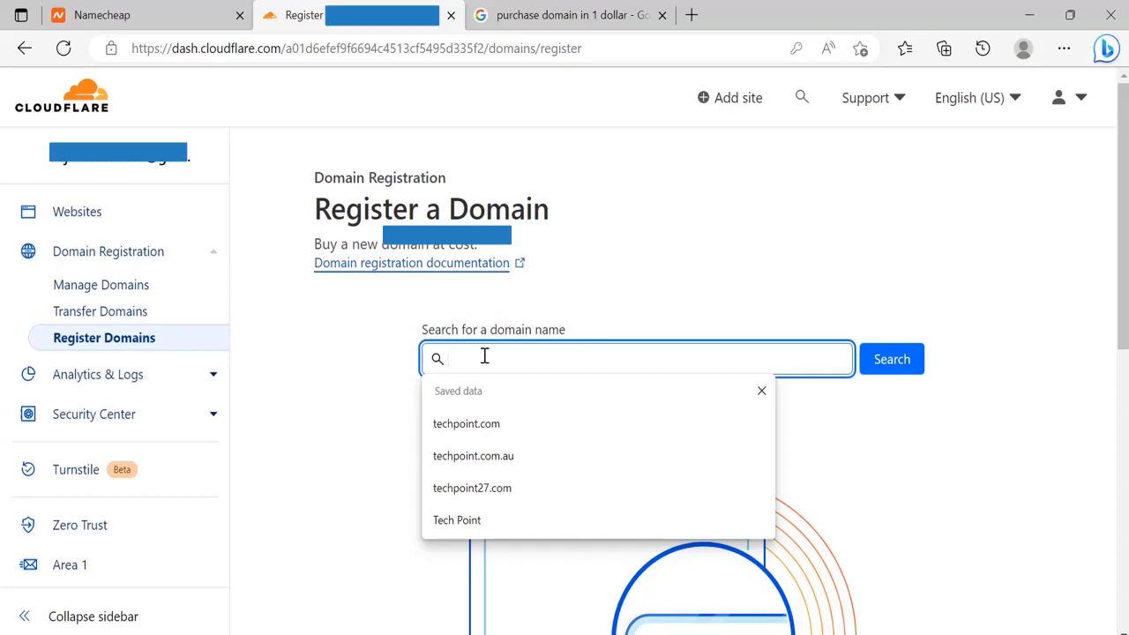
{"action": "left_click", "coordinate": [472, 424]}
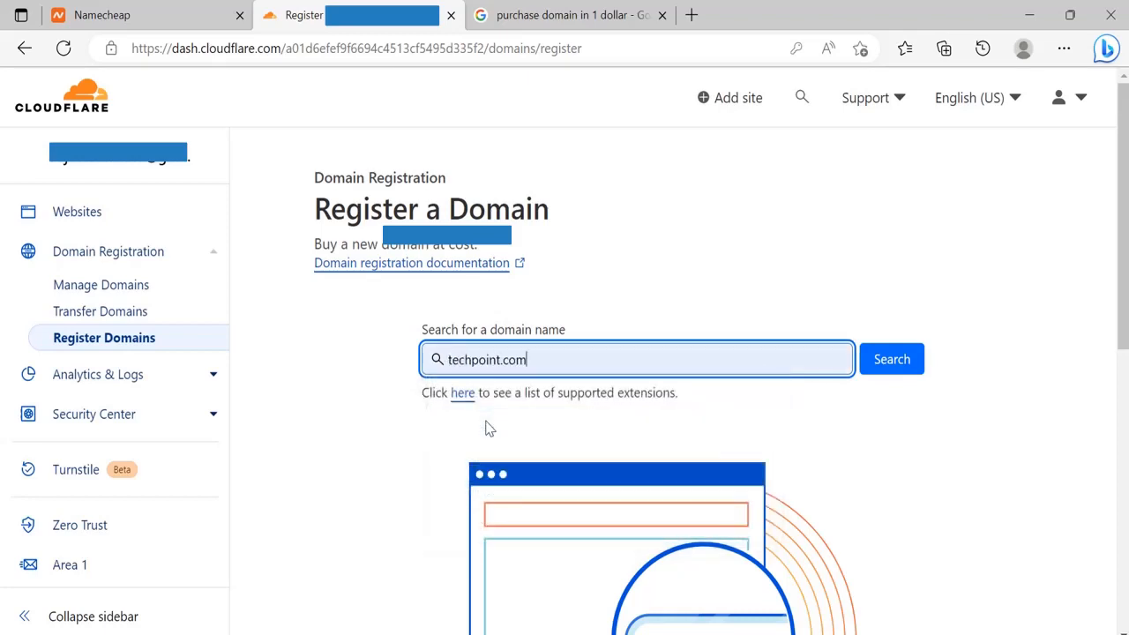
{"action": "left_click", "coordinate": [912, 361]}
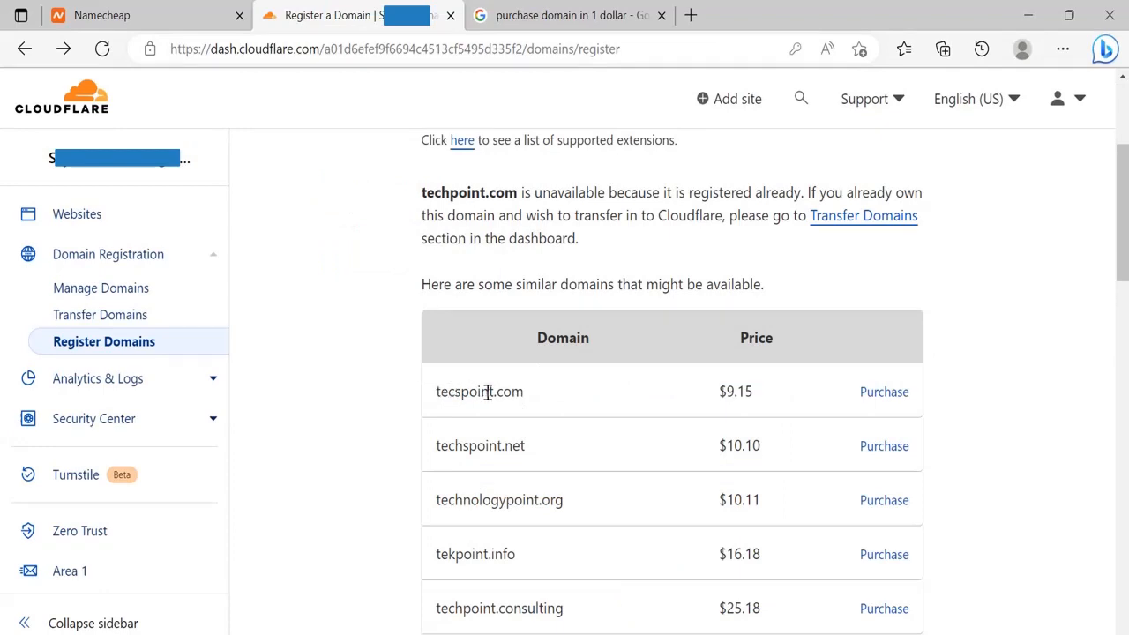
Step: Open the purchase form for the suggested domain tecspoint.com and view its registration period and price options
{"action": "left_click", "coordinate": [877, 395]}
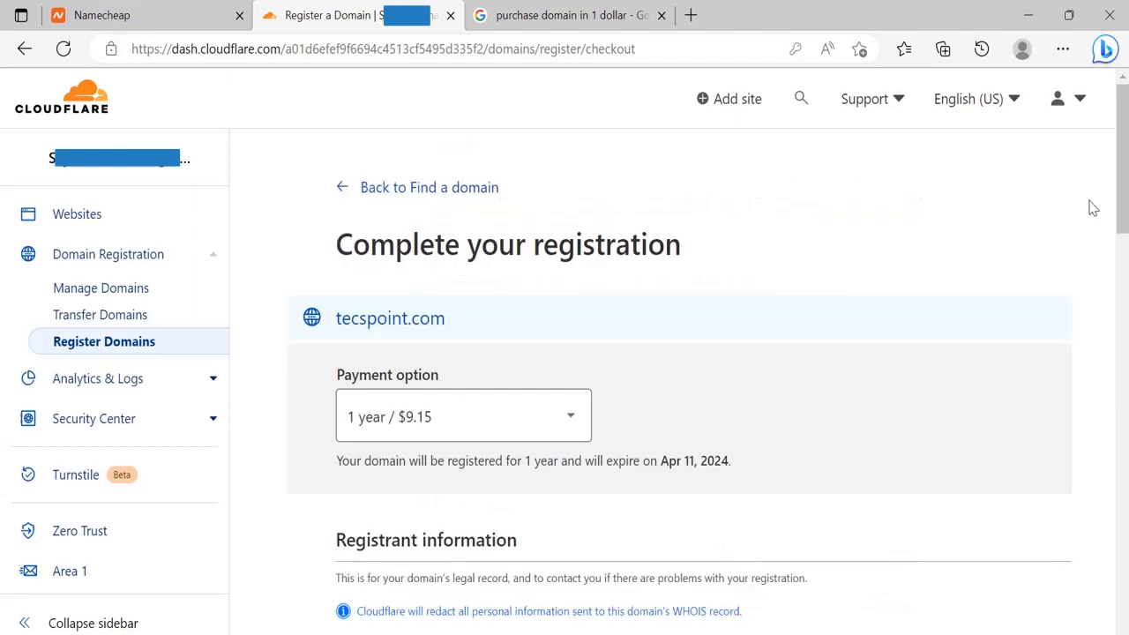
{"action": "scroll", "coordinate": [1092, 208], "scroll_direction": "down", "scroll_amount": 2}
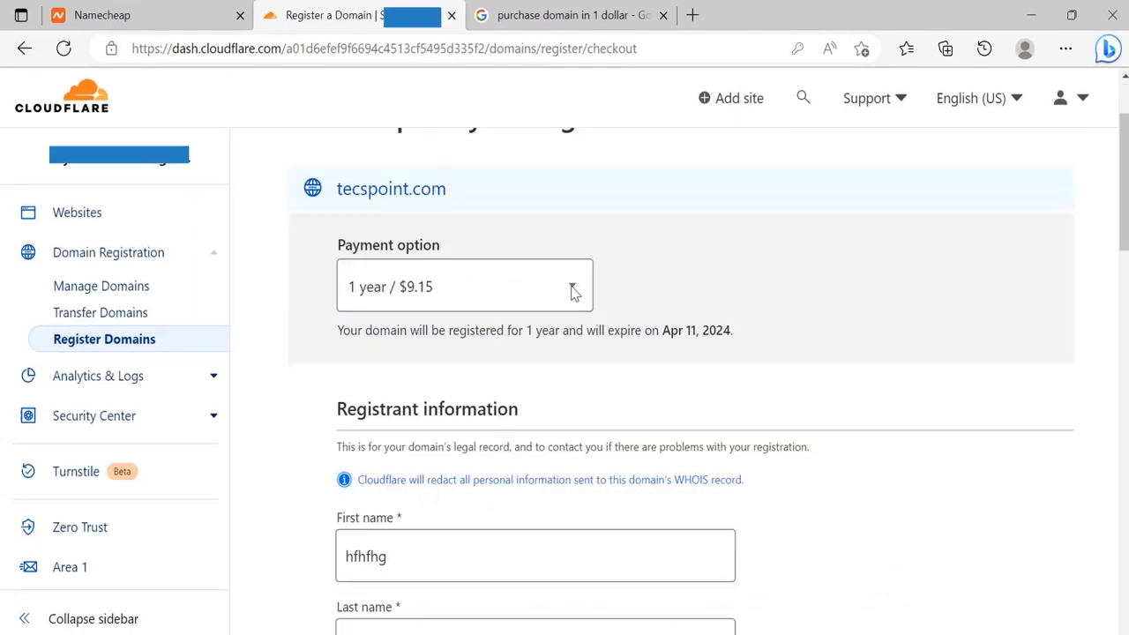
{"action": "left_click", "coordinate": [574, 291]}
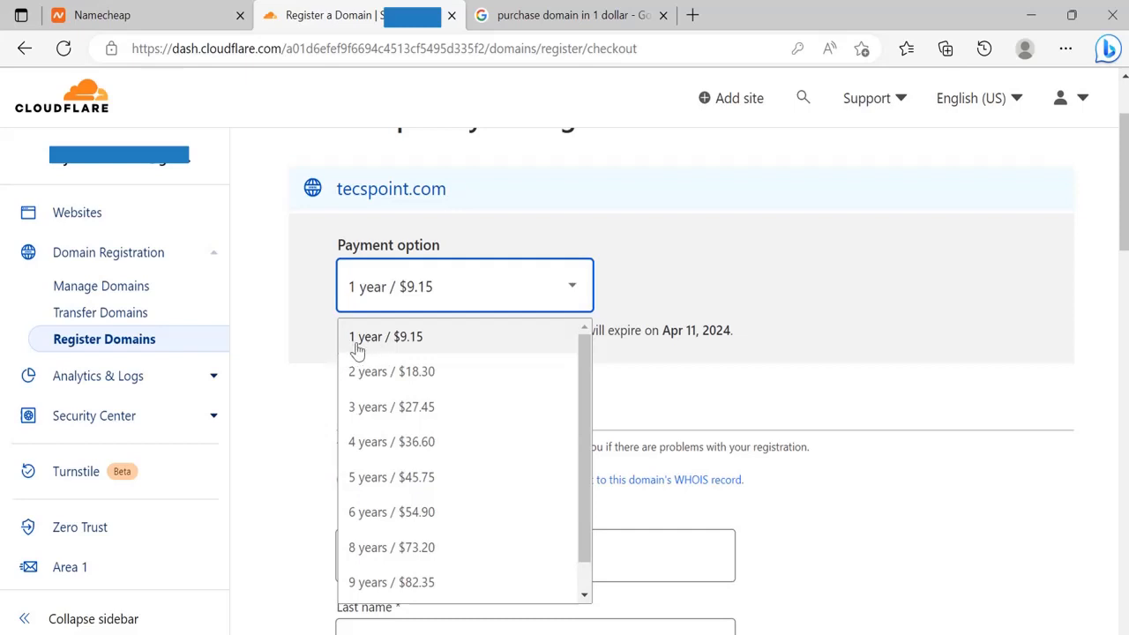
{"action": "left_click", "coordinate": [713, 258]}
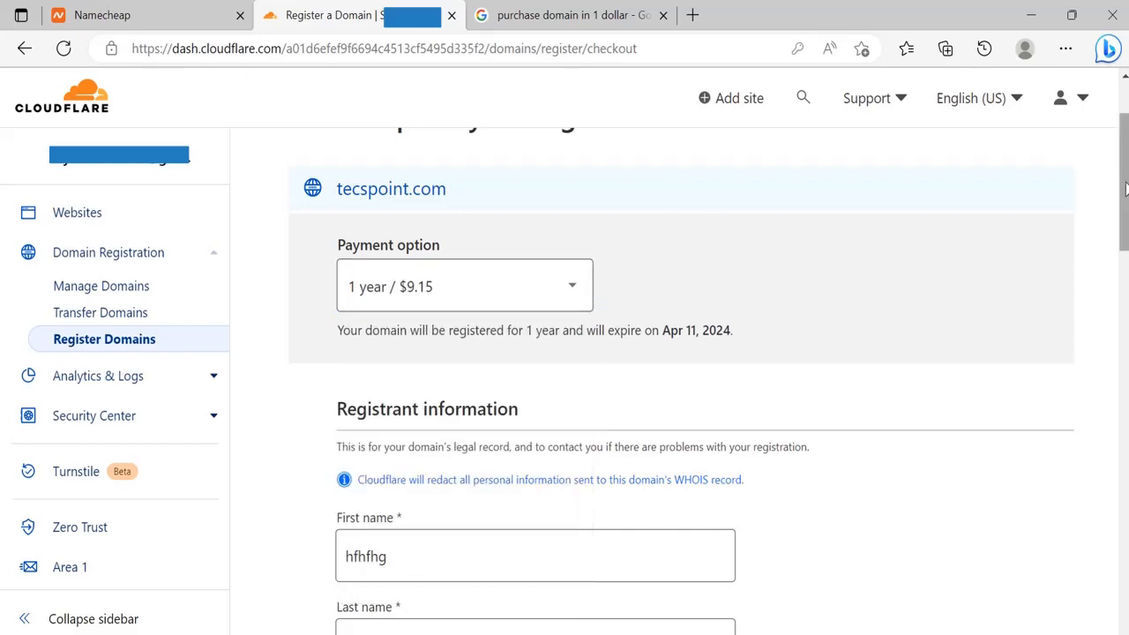
Step: Review the registrant, card, billing address and total sections of the checkout form, and return to the Websites overview
{"action": "left_click_drag", "start_coordinate": [1126, 186], "coordinate": [1125, 208]}
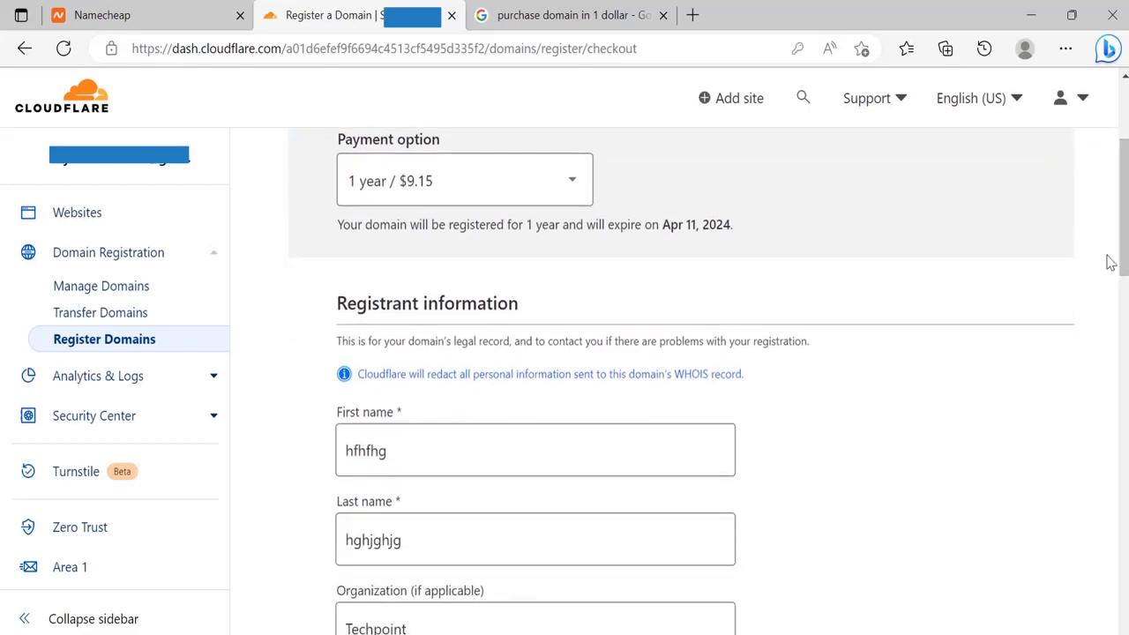
{"action": "left_click_drag", "start_coordinate": [1123, 238], "coordinate": [1123, 401]}
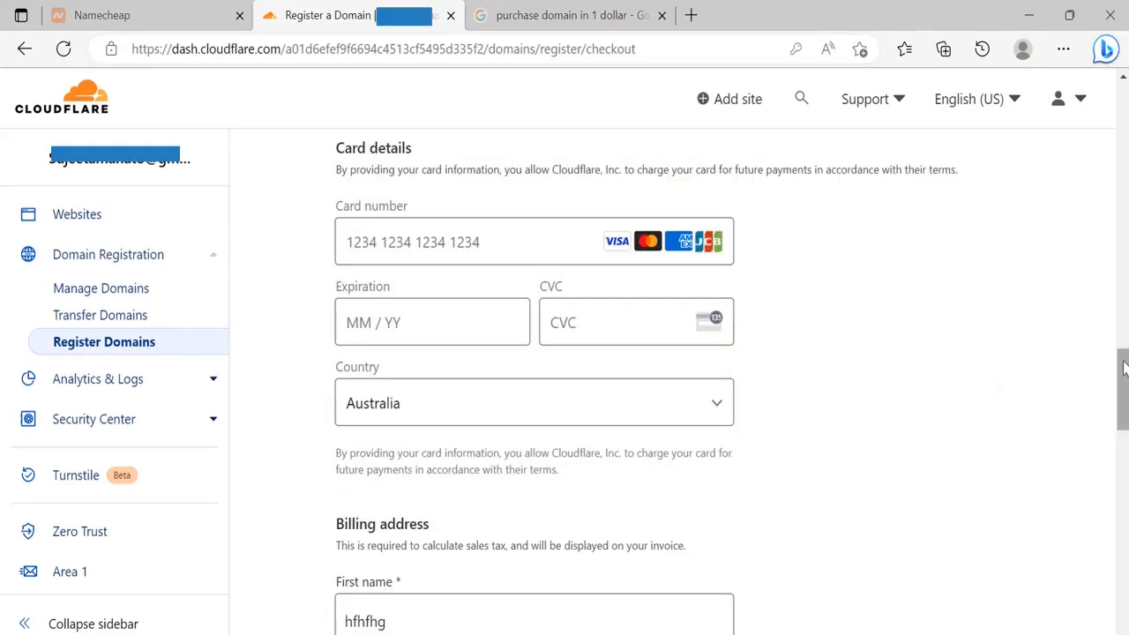
{"action": "left_click_drag", "start_coordinate": [1126, 371], "coordinate": [1125, 393]}
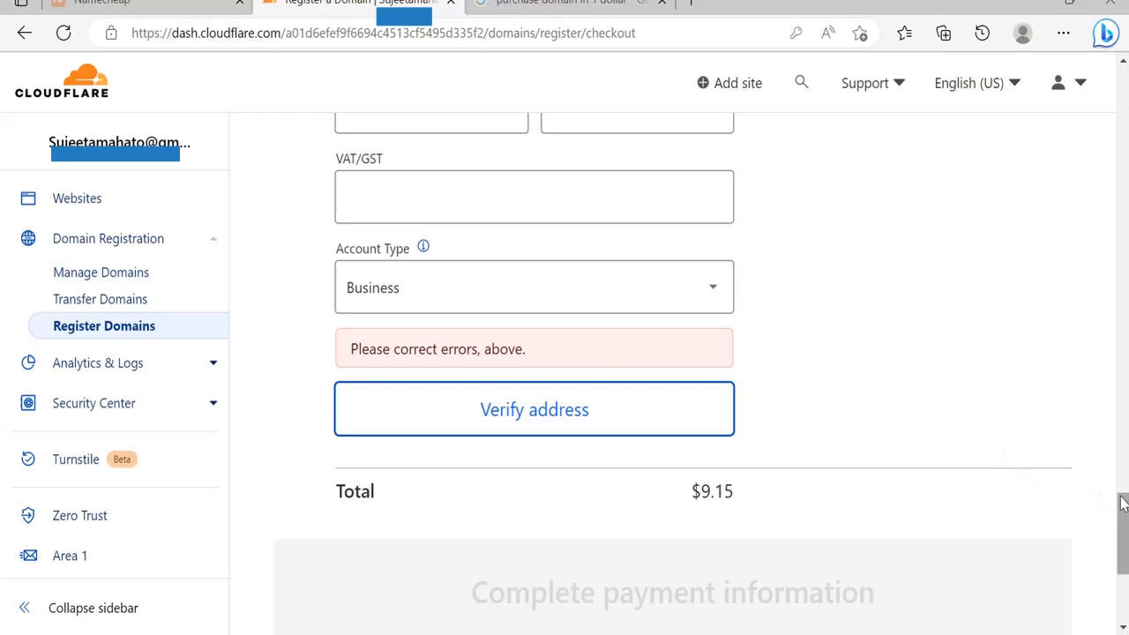
{"action": "left_click_drag", "start_coordinate": [1122, 503], "coordinate": [1123, 539]}
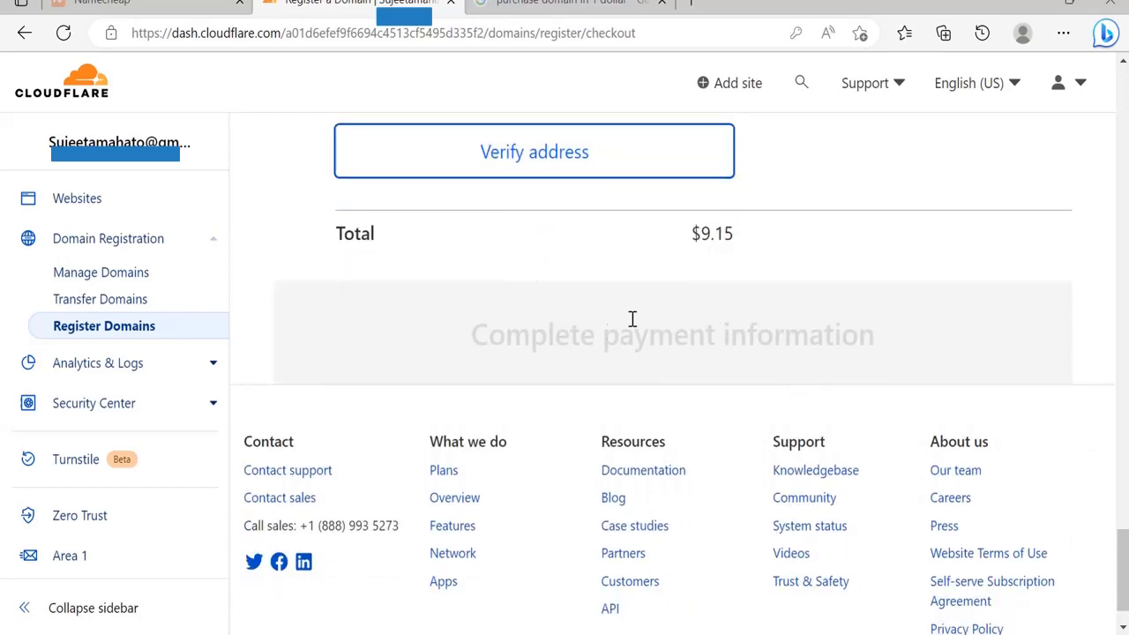
{"action": "left_click", "coordinate": [88, 201]}
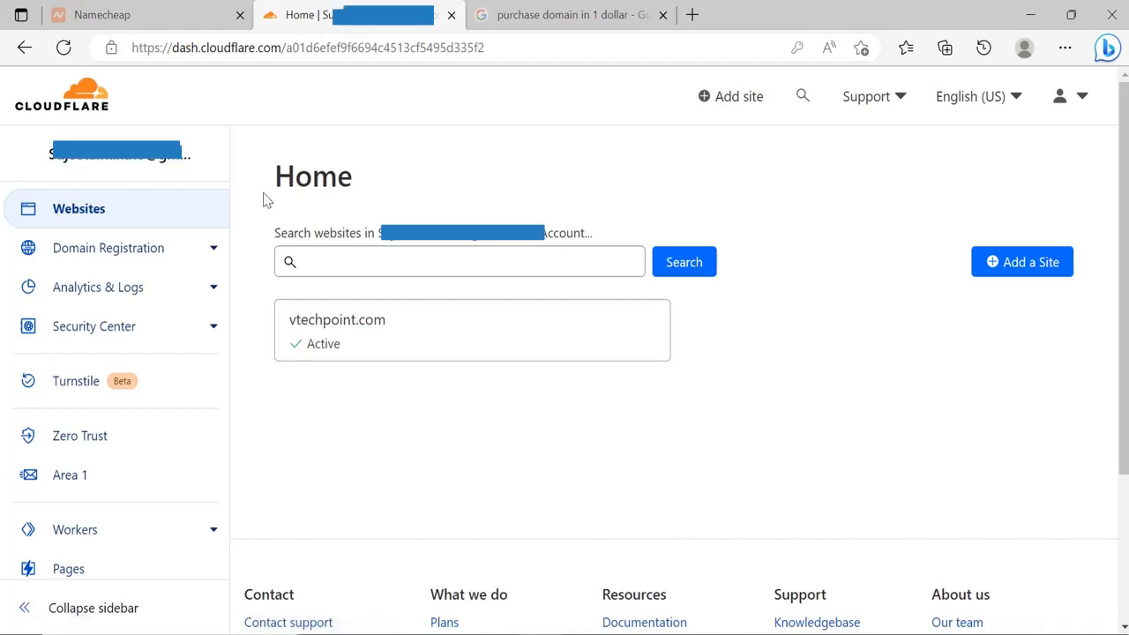
Step: Close the Cloudflare page and open the Domain Name Search page on Namecheap
{"action": "key", "text": "ctrl+w"}
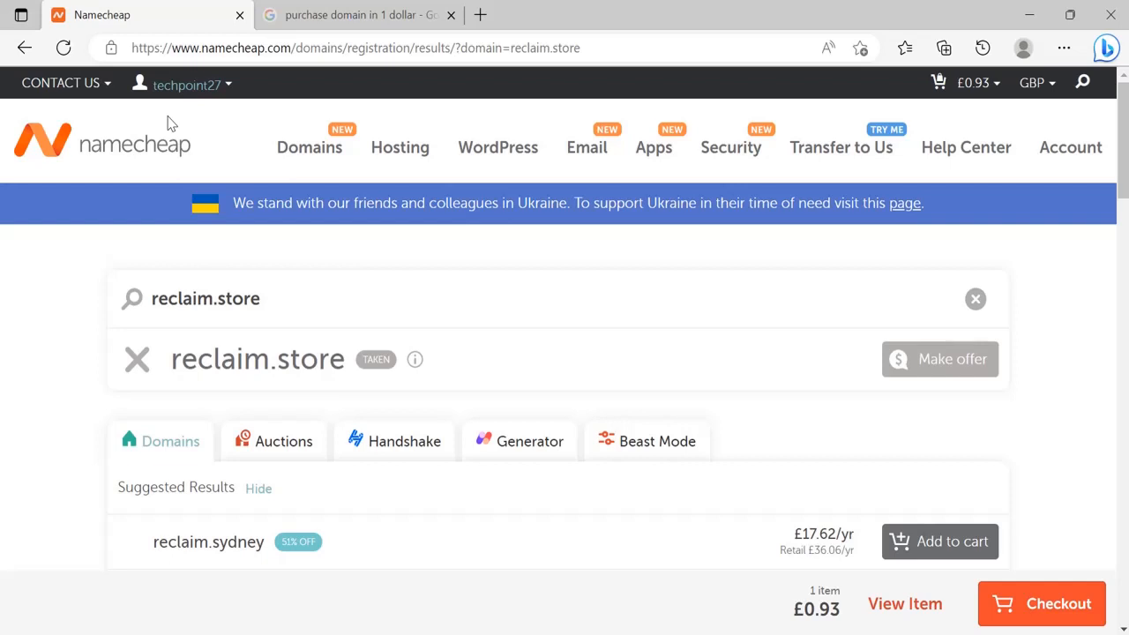
{"action": "mouse_move", "coordinate": [303, 150]}
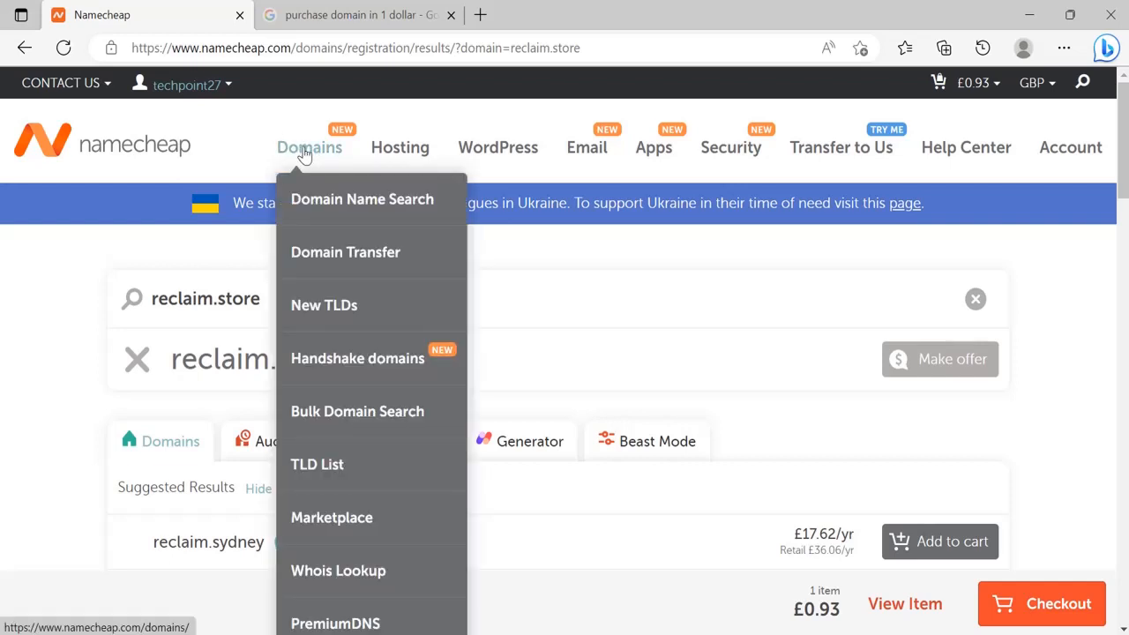
{"action": "left_click", "coordinate": [340, 202]}
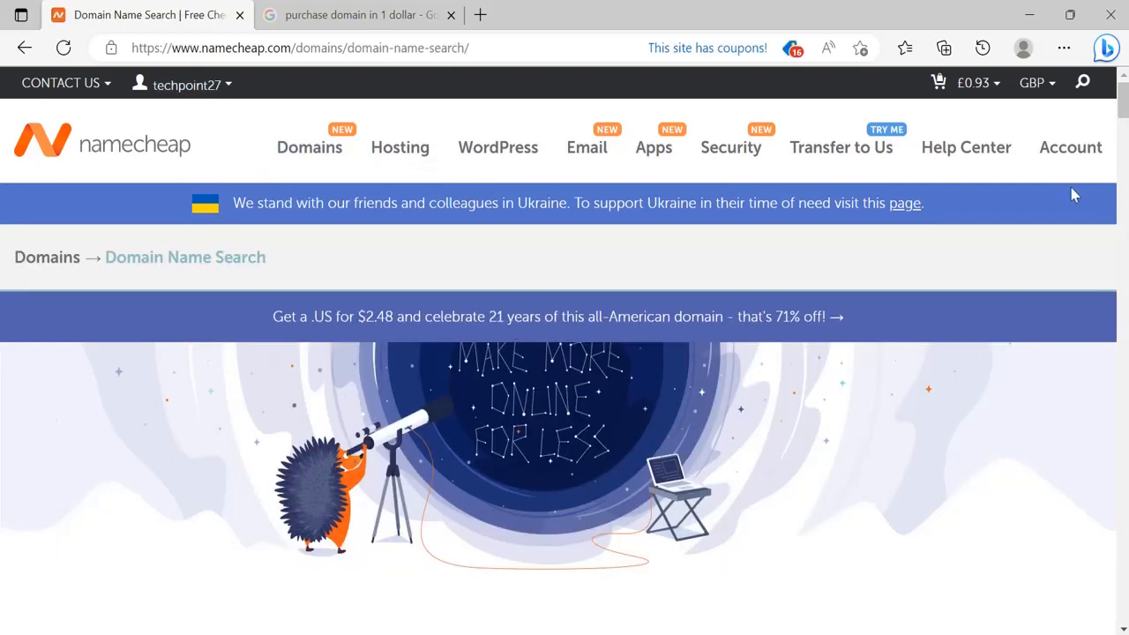
Step: Search Namecheap for the domain name "reclaim"
{"action": "left_click_drag", "start_coordinate": [1124, 113], "coordinate": [1125, 140]}
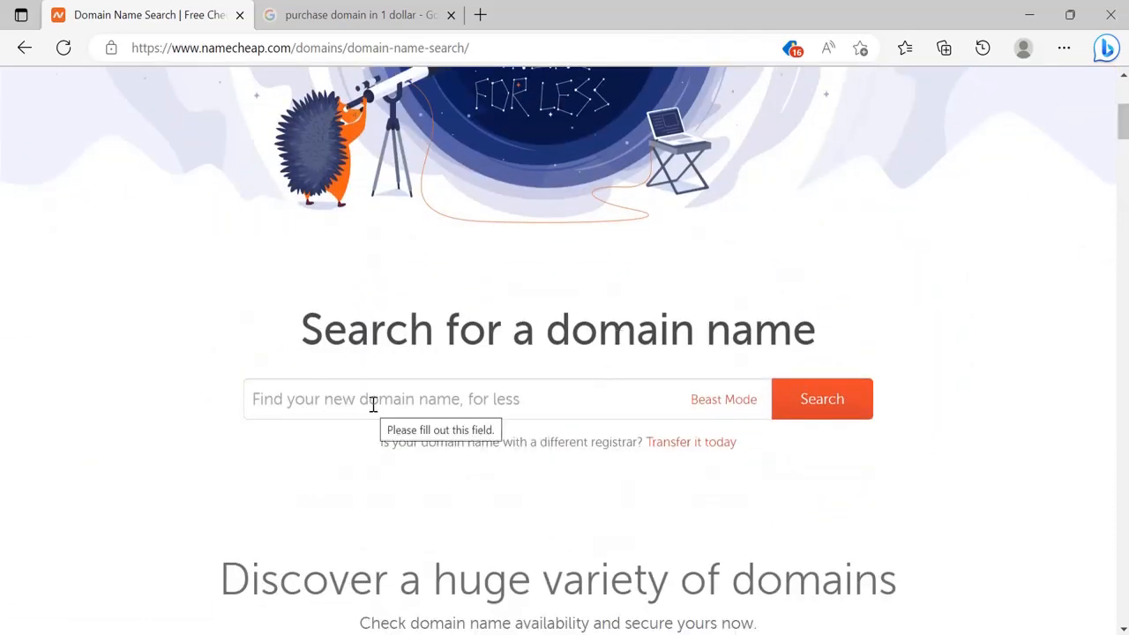
{"action": "left_click", "coordinate": [408, 399]}
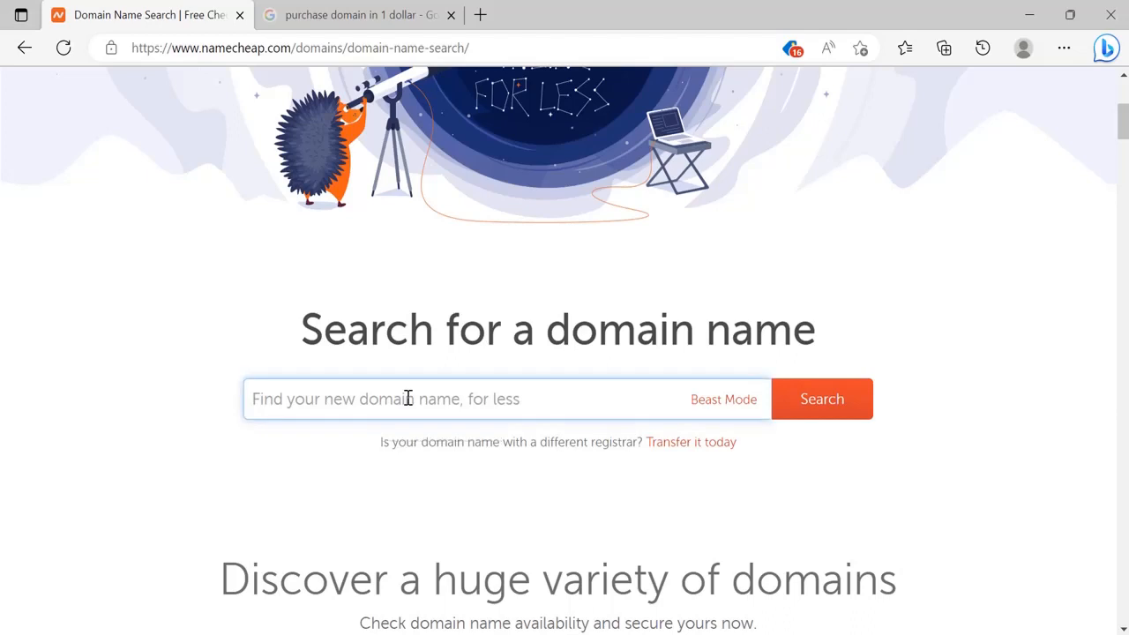
{"action": "type", "text": "reclaim"}
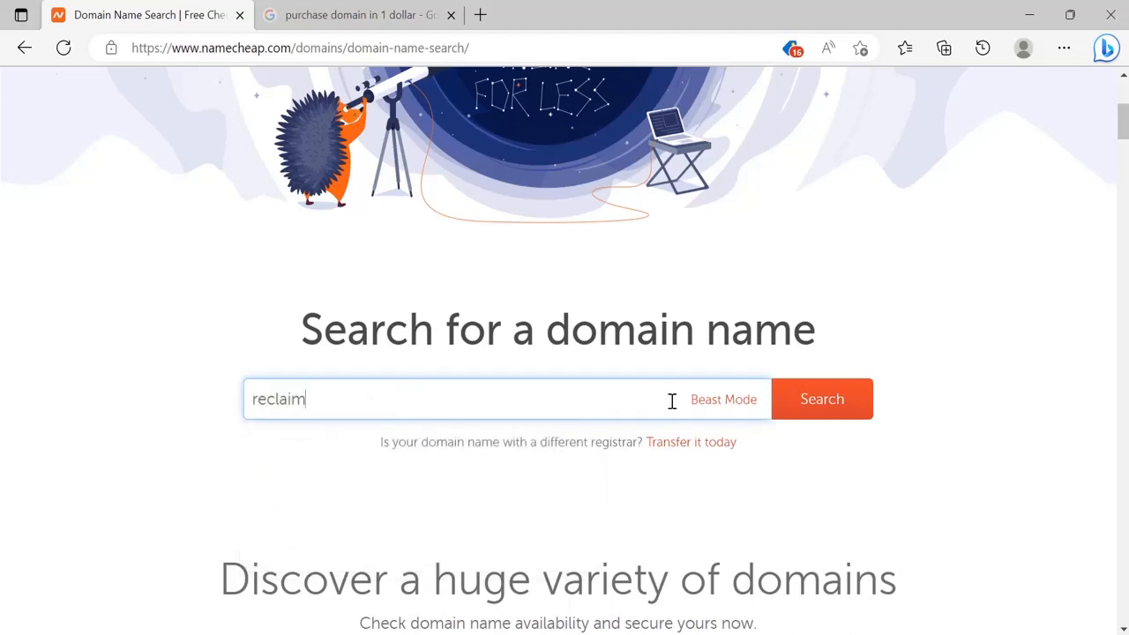
{"action": "left_click", "coordinate": [841, 404]}
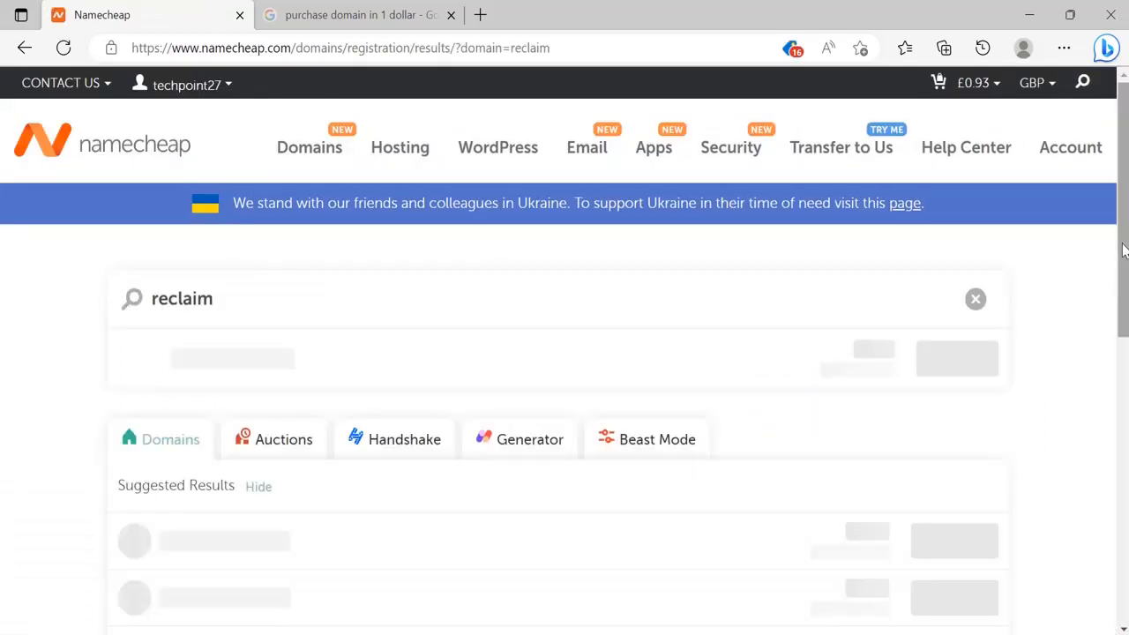
Step: Look through the suggested and listed "reclaim" domains with their yearly prices
{"action": "scroll", "coordinate": [1123, 255], "scroll_direction": "down", "scroll_amount": 2}
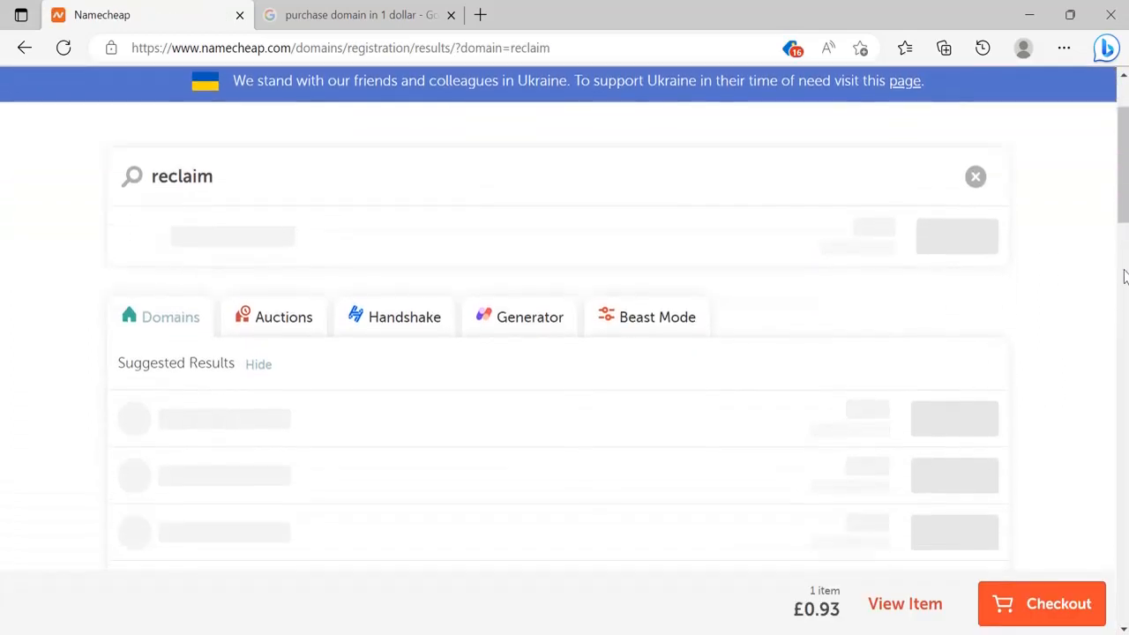
{"action": "scroll", "coordinate": [1123, 276], "scroll_direction": "down", "scroll_amount": 5}
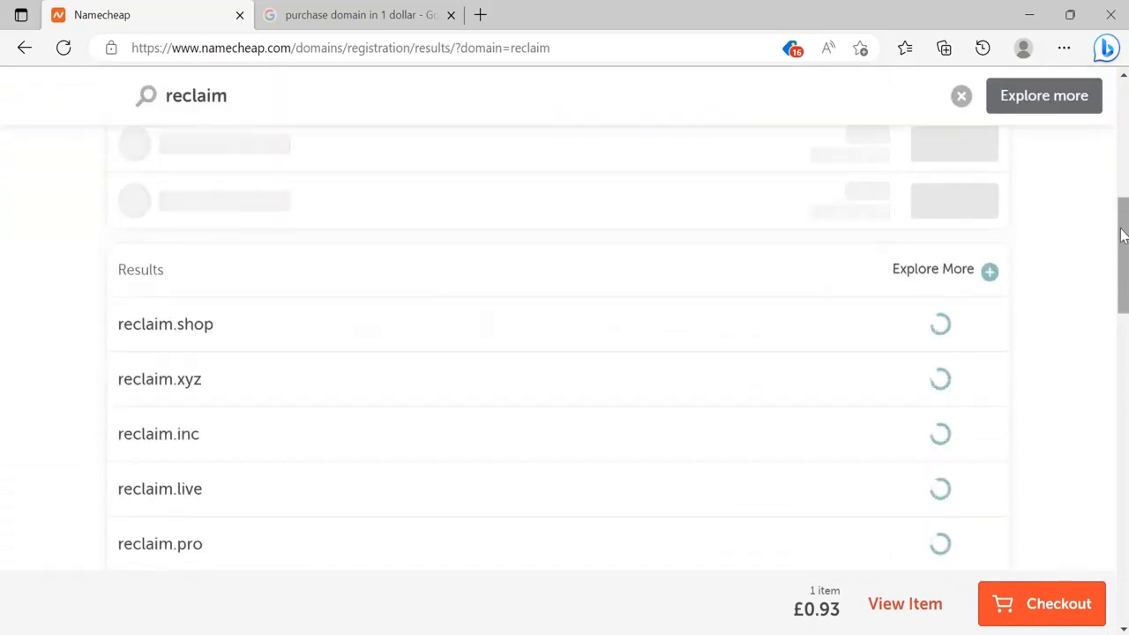
{"action": "scroll", "coordinate": [1123, 221], "scroll_direction": "up", "scroll_amount": 3}
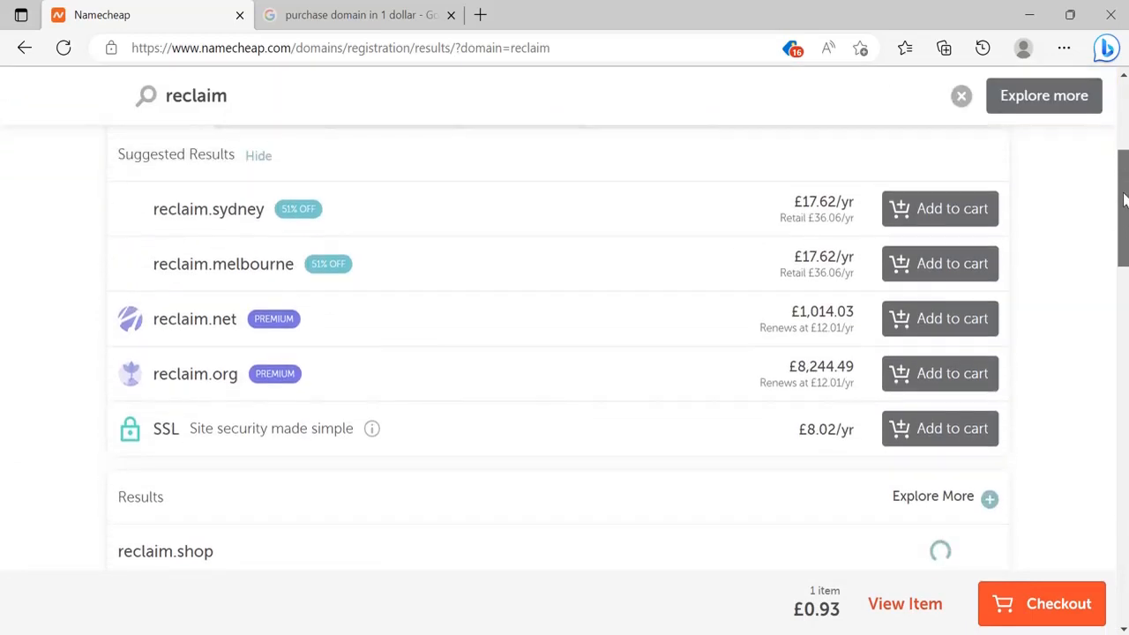
{"action": "left_click_drag", "start_coordinate": [1123, 202], "coordinate": [1123, 129]}
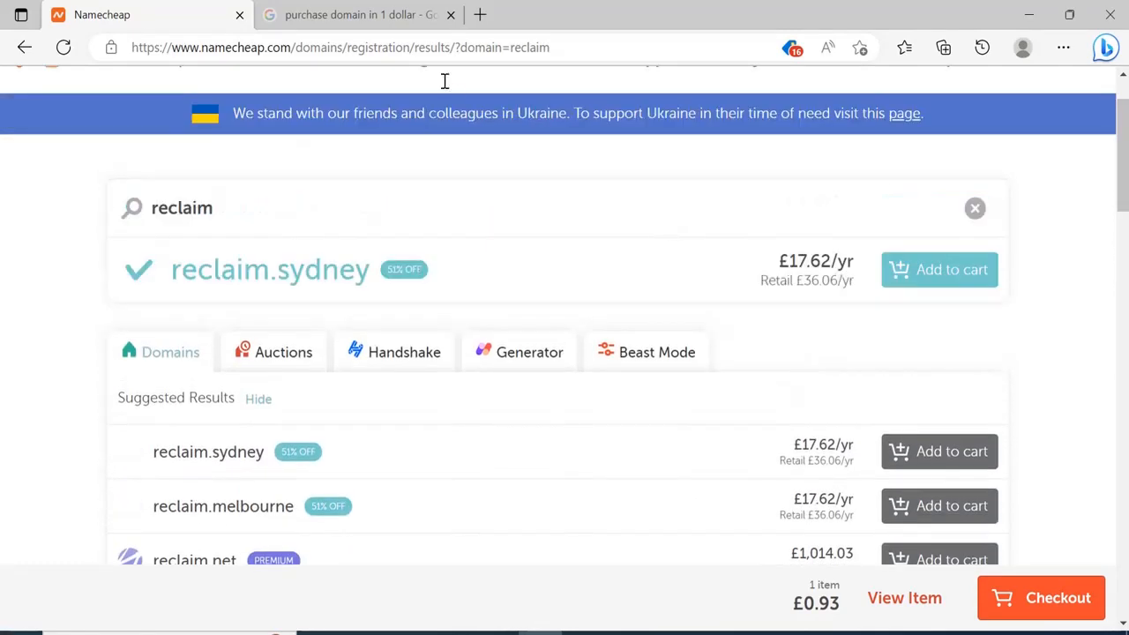
Step: Switch to the Google results for "purchase domain in 1 dollar" and open Namecheap's $0.99/yr domain offer
{"action": "left_click", "coordinate": [375, 13]}
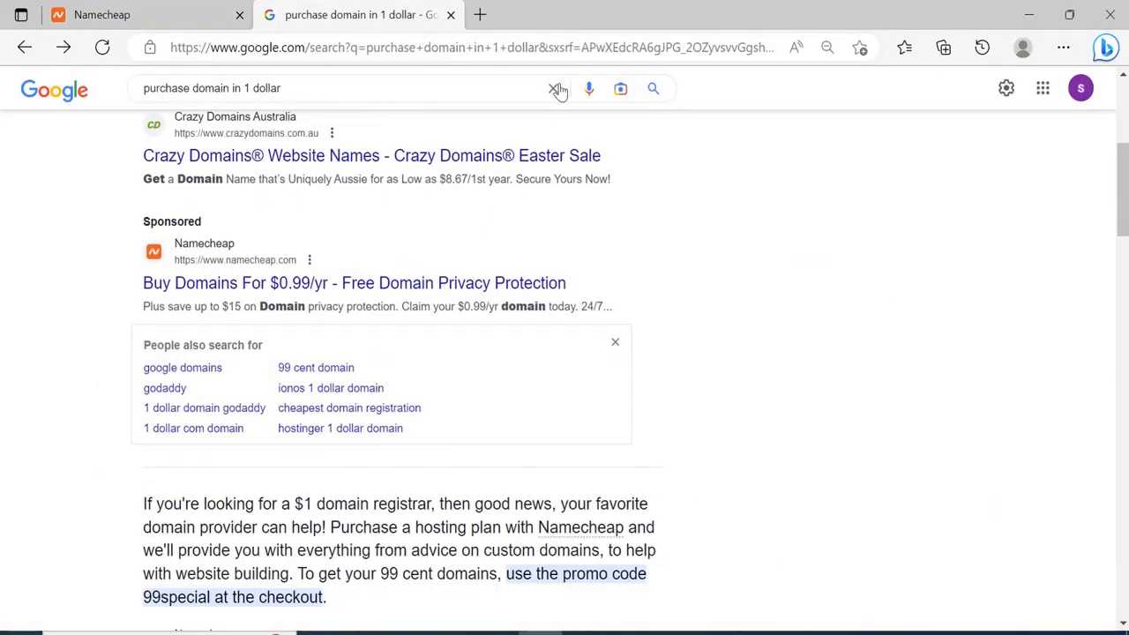
{"action": "left_click_drag", "start_coordinate": [1123, 176], "coordinate": [1123, 111]}
{"action": "left_click", "coordinate": [512, 107]}
{"action": "left_click", "coordinate": [802, 237]}
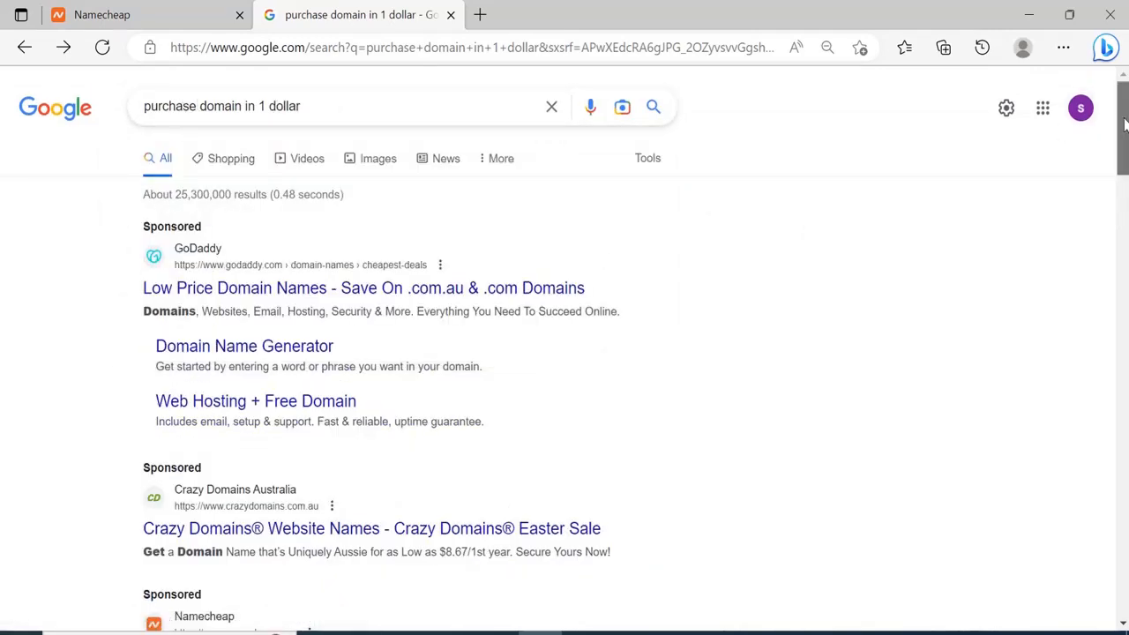
{"action": "left_click_drag", "start_coordinate": [1125, 123], "coordinate": [1125, 171]}
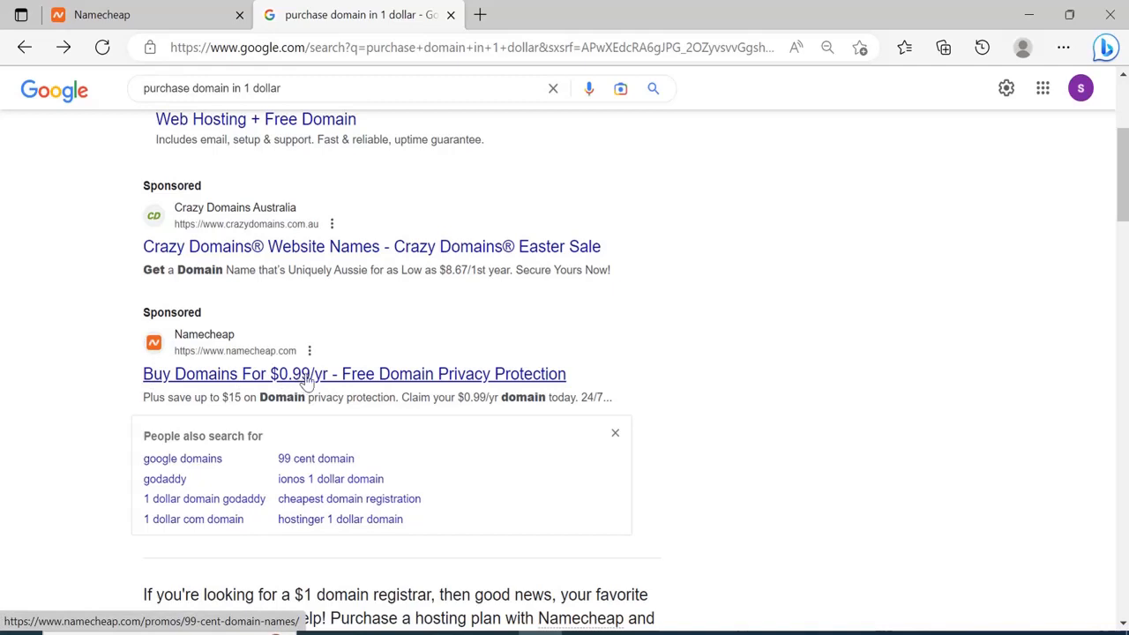
{"action": "left_click", "coordinate": [266, 376]}
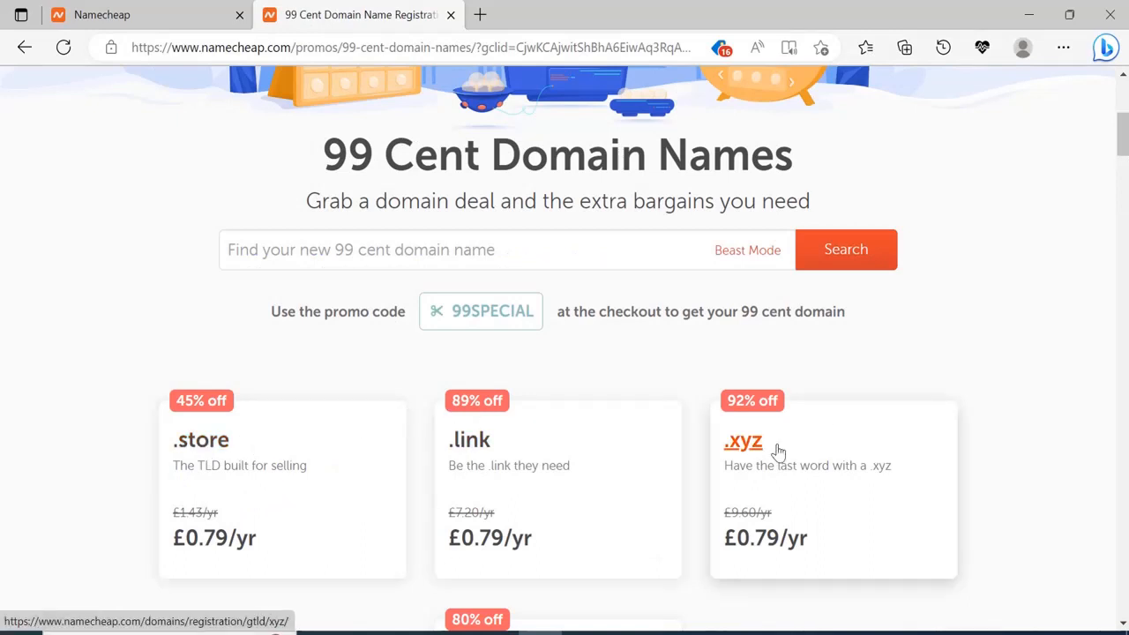
Step: Look over the 99 cent domain offers and open the registration page for .store domains
{"action": "scroll", "coordinate": [1125, 166], "scroll_direction": "down", "scroll_amount": 1}
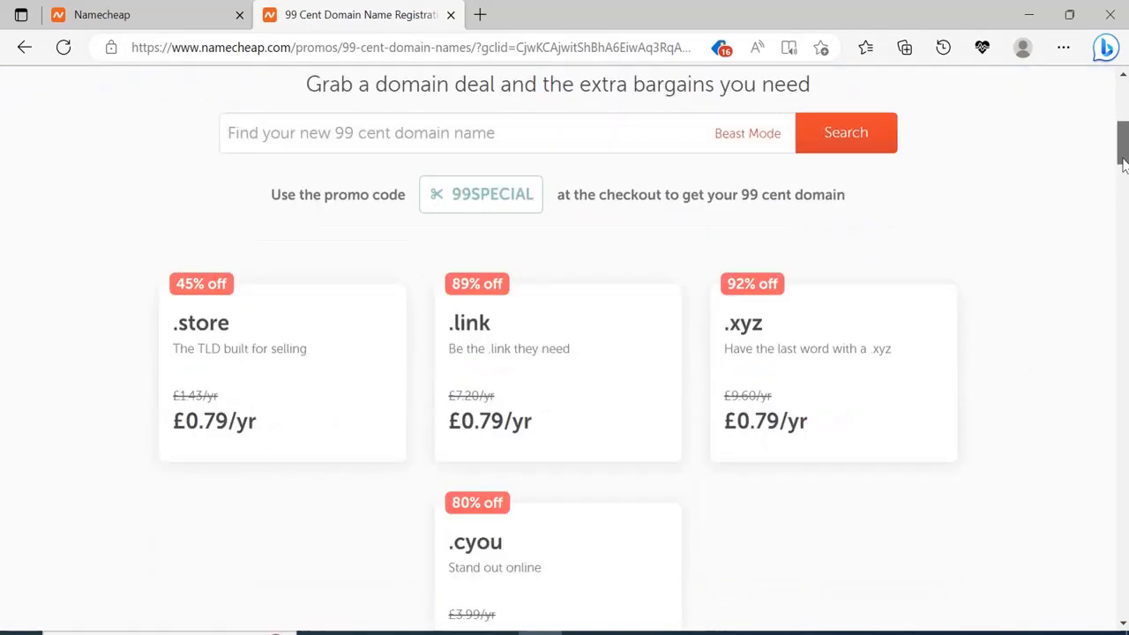
{"action": "scroll", "coordinate": [1125, 166], "scroll_direction": "up", "scroll_amount": 1}
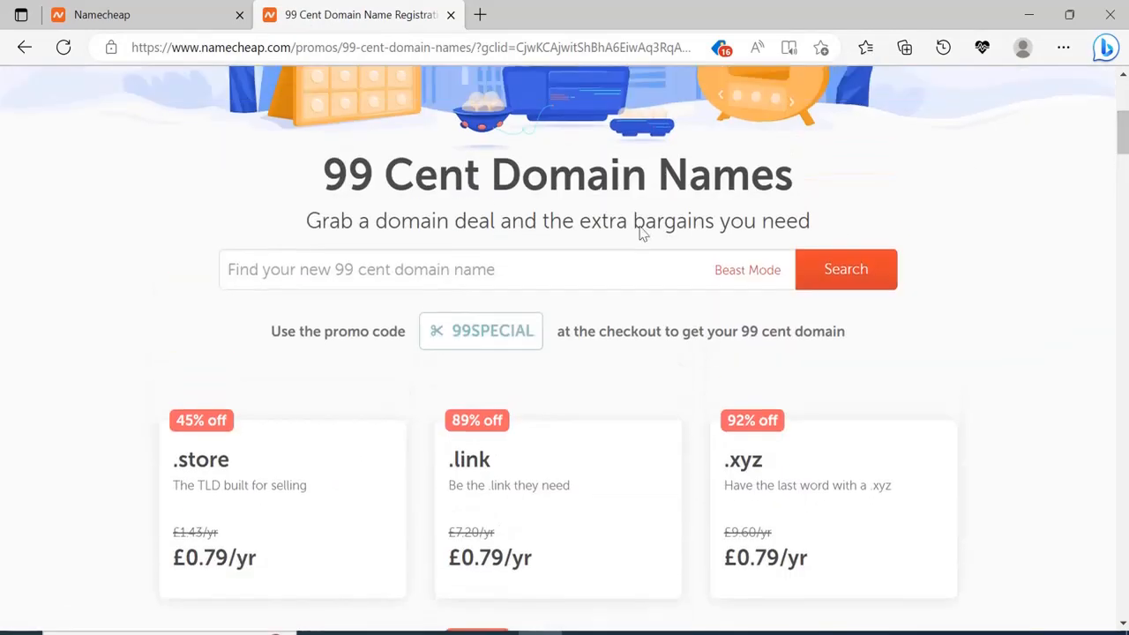
{"action": "left_click", "coordinate": [212, 466]}
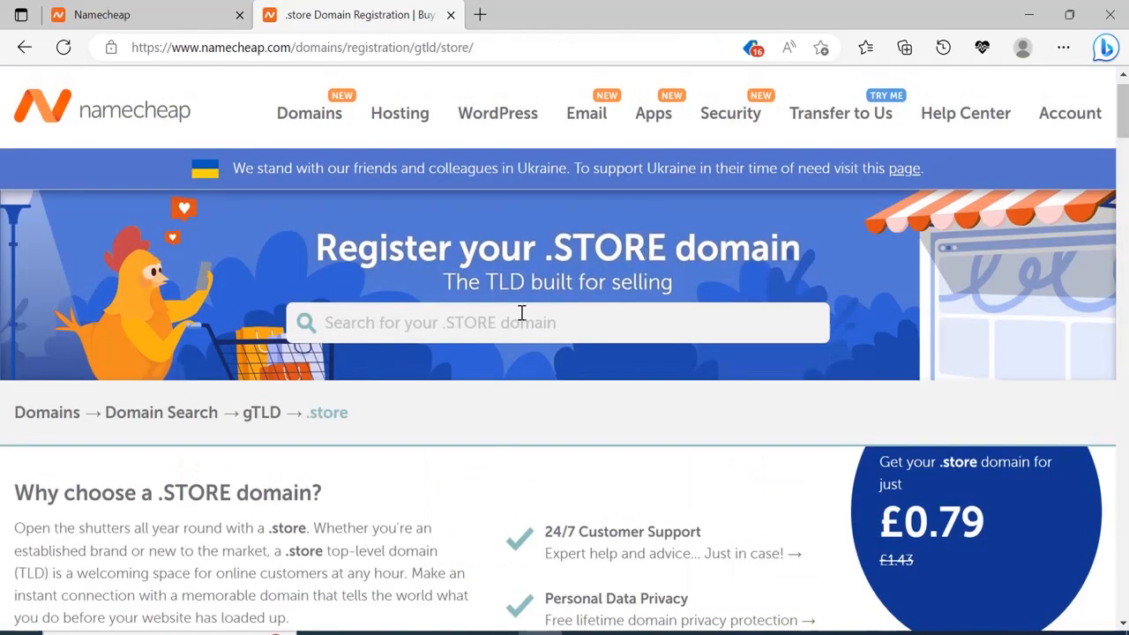
Step: Search for the domain "reclaim.store" and add the suggested reclaimstore.store to the cart
{"action": "left_click", "coordinate": [507, 319]}
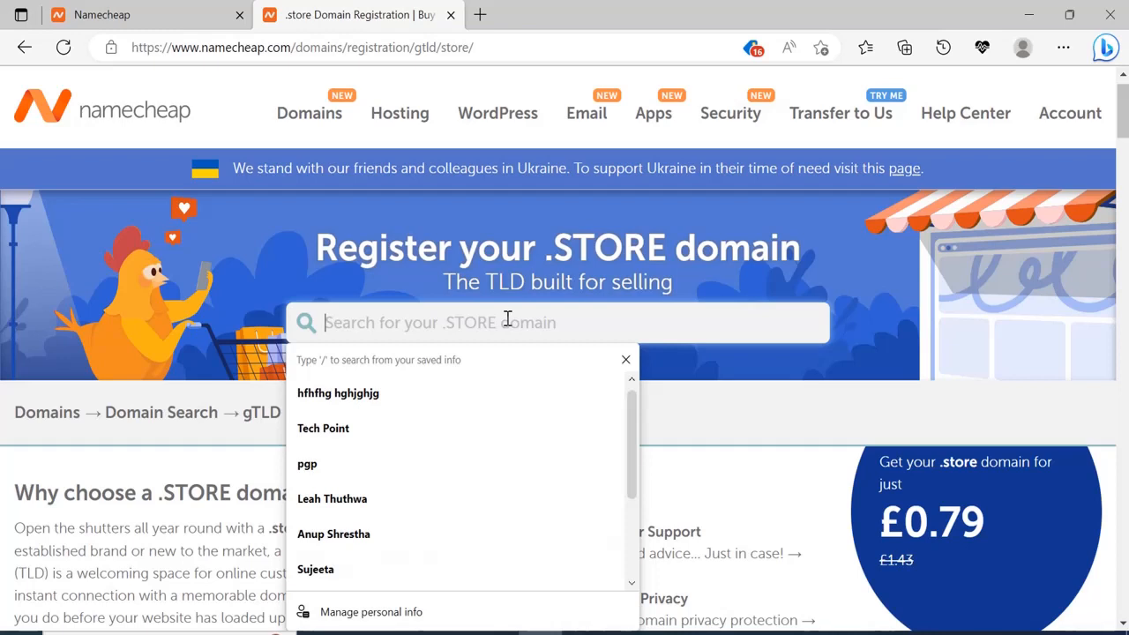
{"action": "type", "text": "rec"}
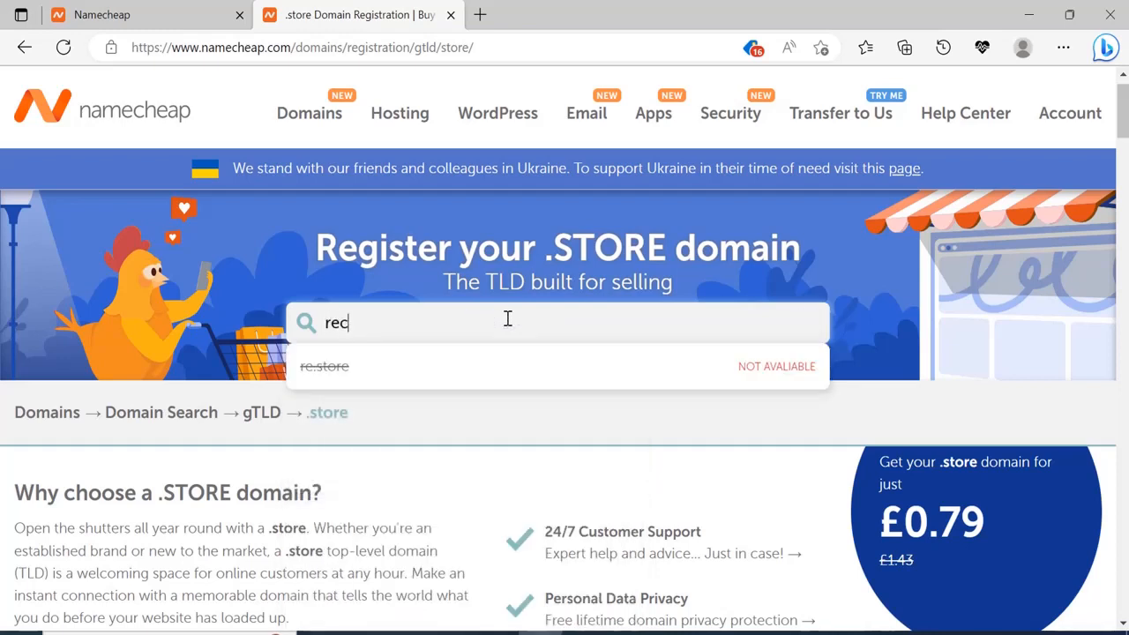
{"action": "type", "text": "laim"}
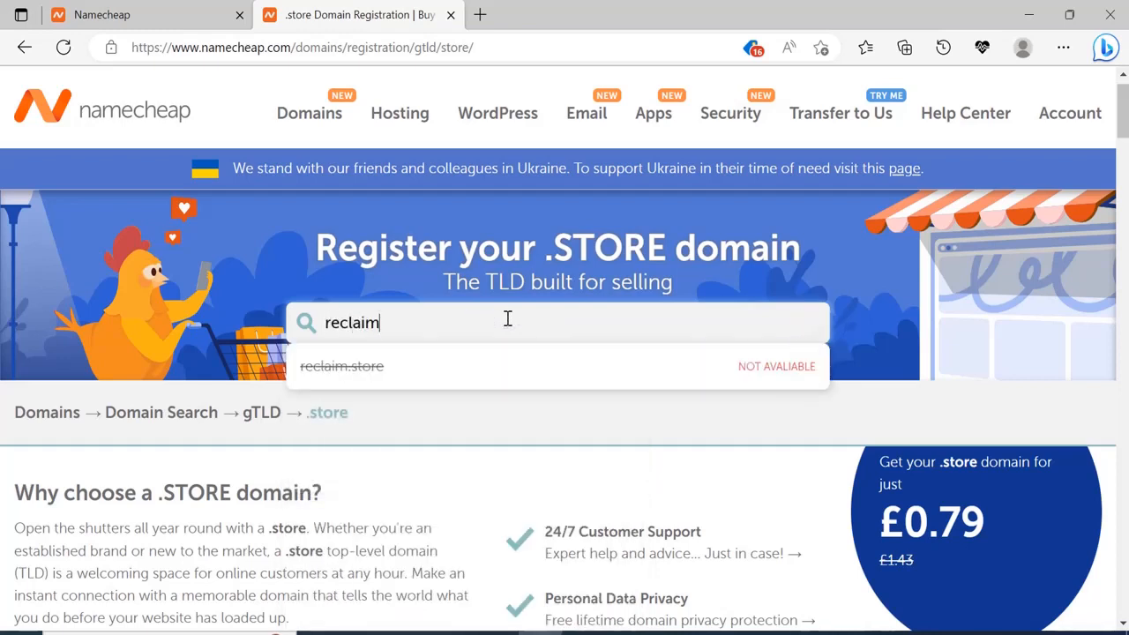
{"action": "type", "text": ".store"}
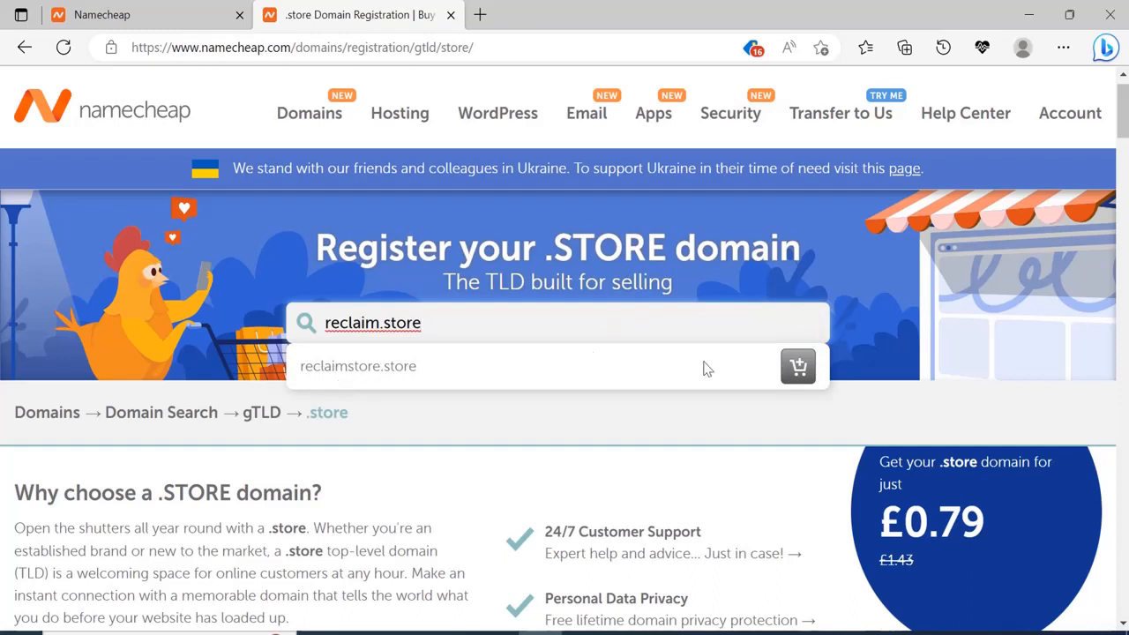
{"action": "left_click", "coordinate": [796, 367]}
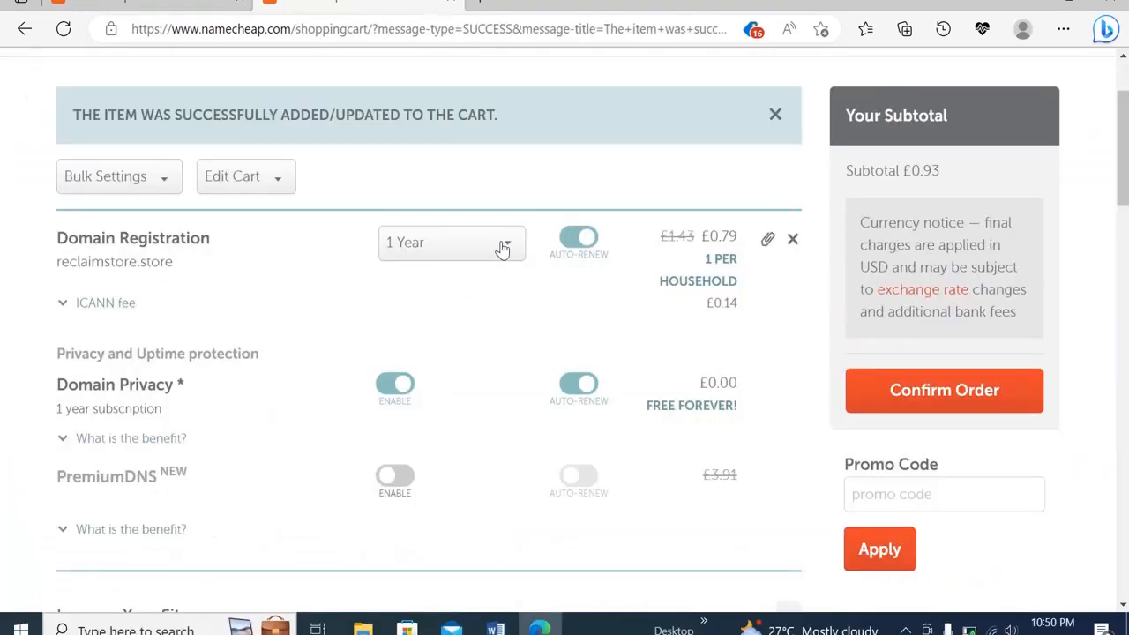
Step: Set the registration period of reclaimstore.store to 1 year and confirm the order
{"action": "left_click", "coordinate": [486, 265]}
{"action": "left_click", "coordinate": [436, 282]}
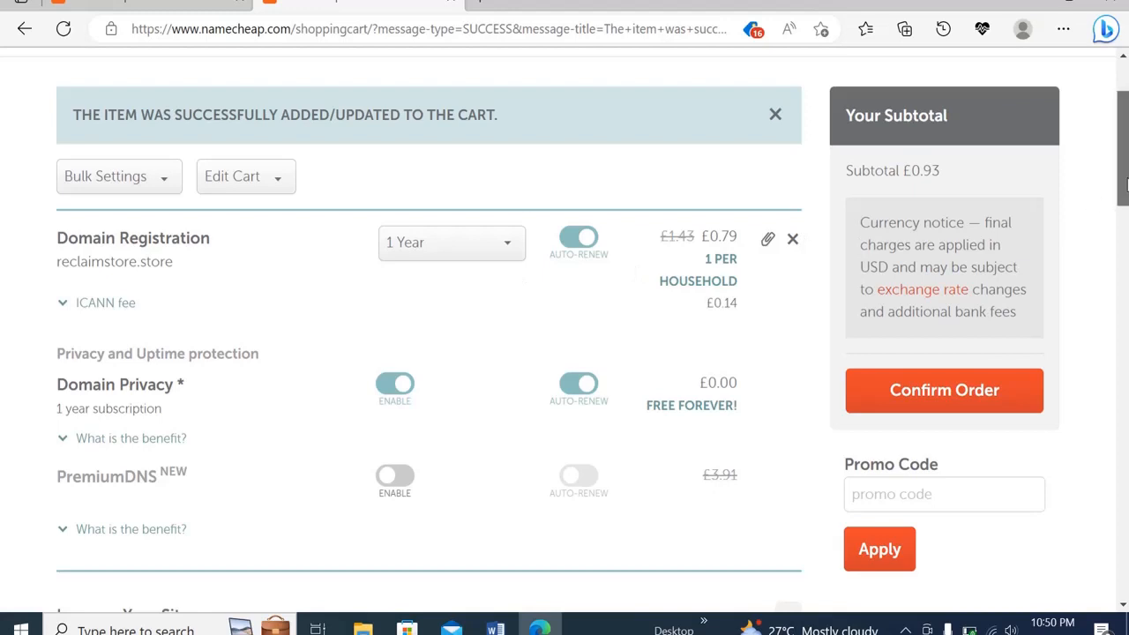
{"action": "scroll", "coordinate": [1123, 203], "scroll_direction": "down", "scroll_amount": 1}
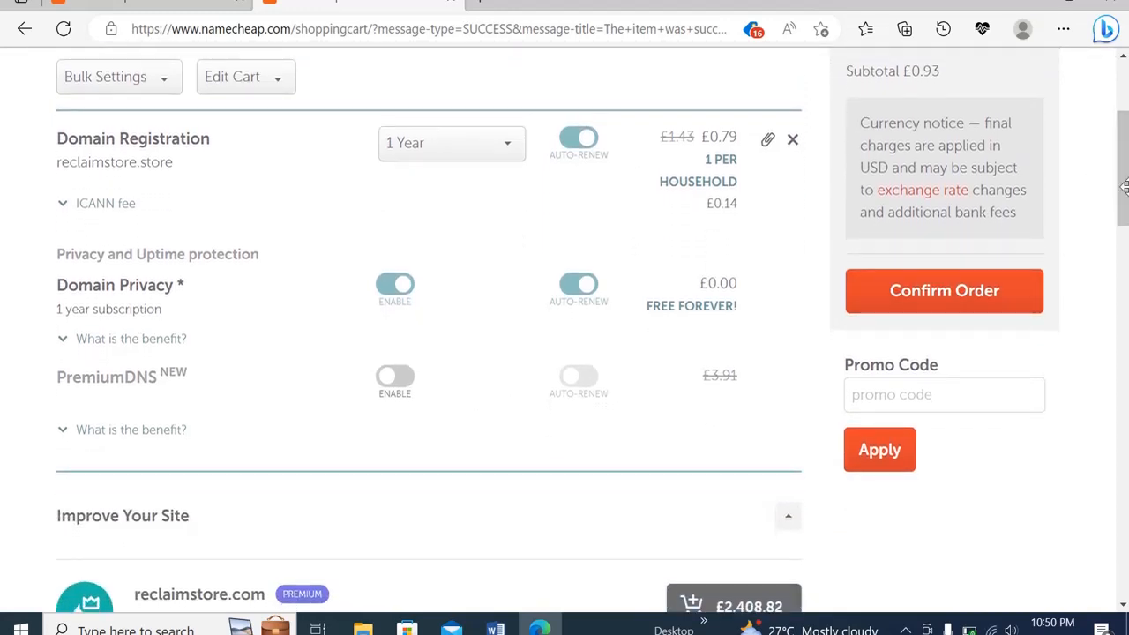
{"action": "scroll", "coordinate": [1125, 177], "scroll_direction": "up", "scroll_amount": 1}
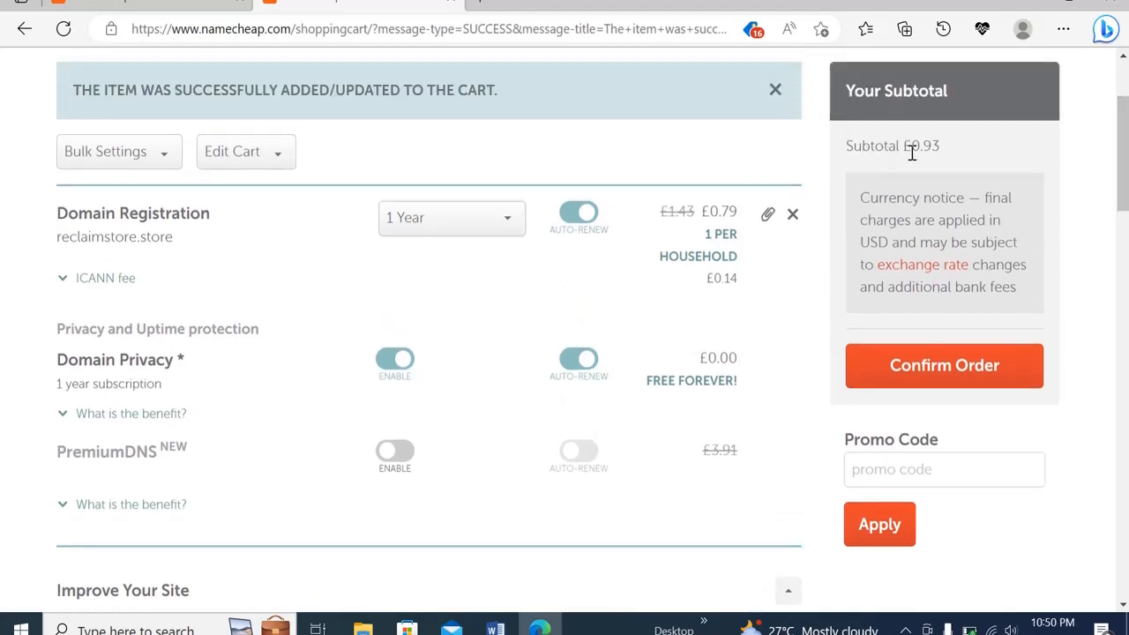
{"action": "left_click", "coordinate": [928, 374]}
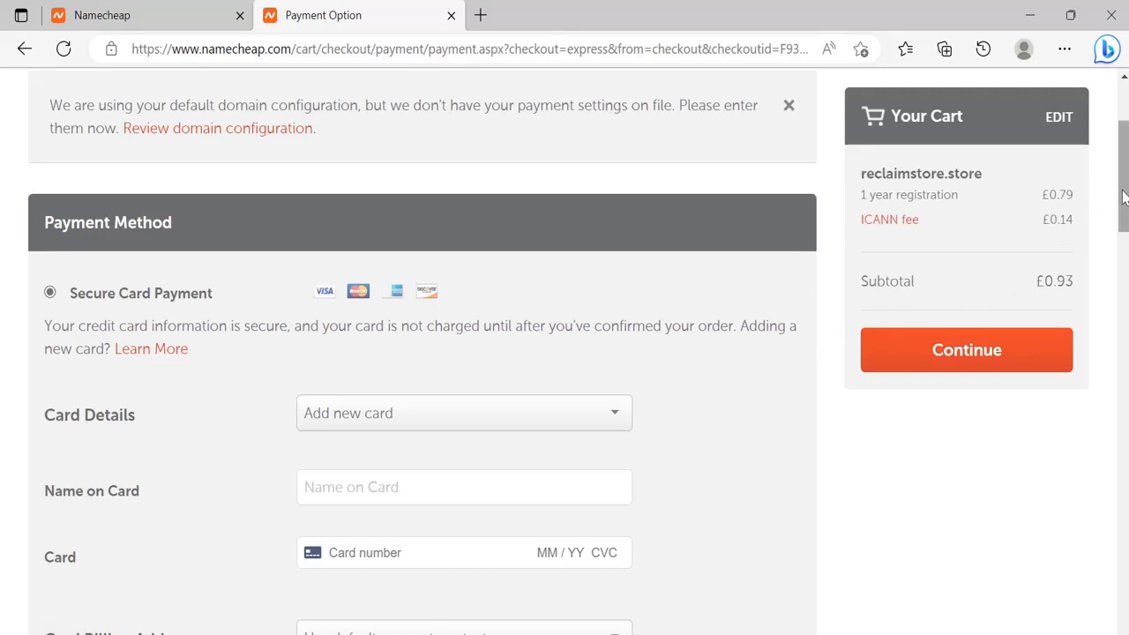
Step: Go through the payment and renewal settings to the order review and pay for reclaimstore.store
{"action": "scroll", "coordinate": [1123, 198], "scroll_direction": "down", "scroll_amount": 1}
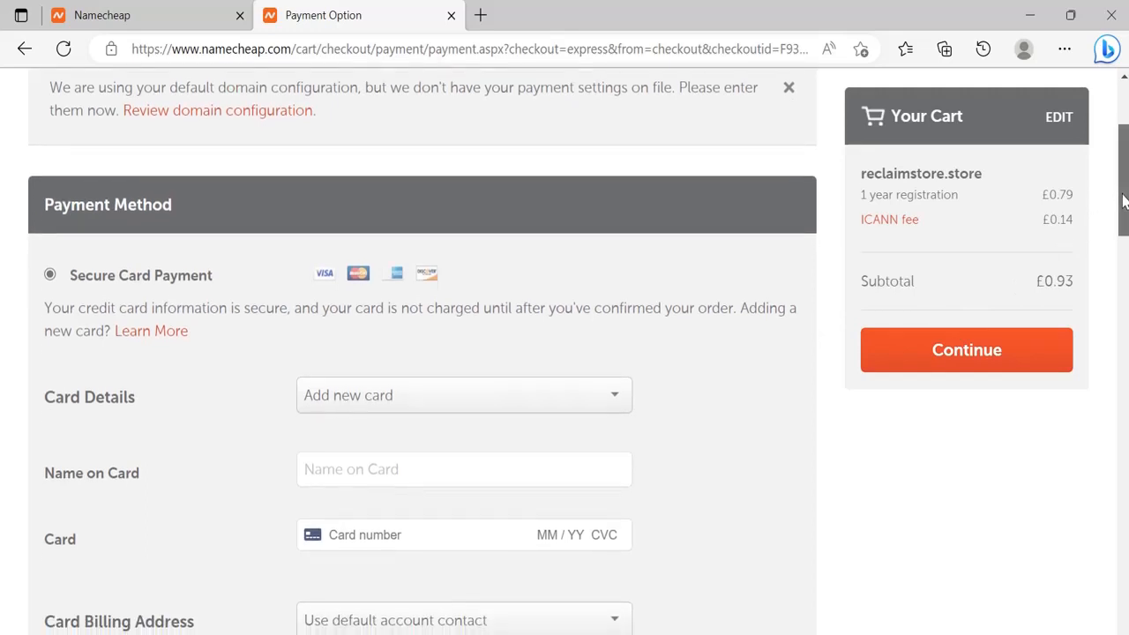
{"action": "left_click_drag", "start_coordinate": [1123, 199], "coordinate": [1123, 192]}
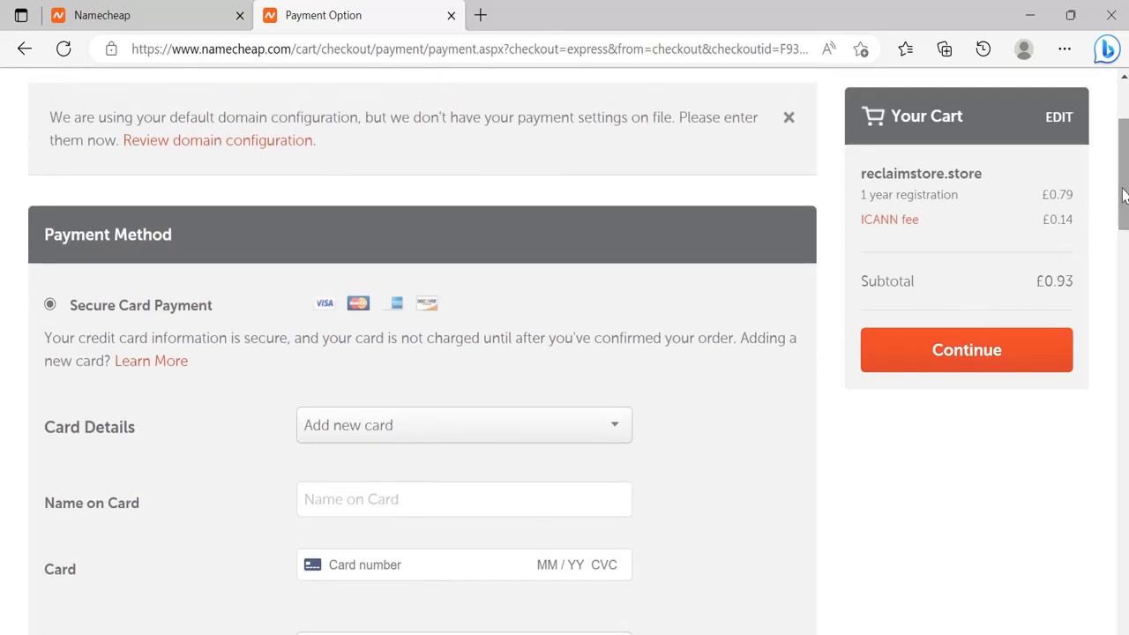
{"action": "scroll", "coordinate": [1123, 199], "scroll_direction": "down", "scroll_amount": 1}
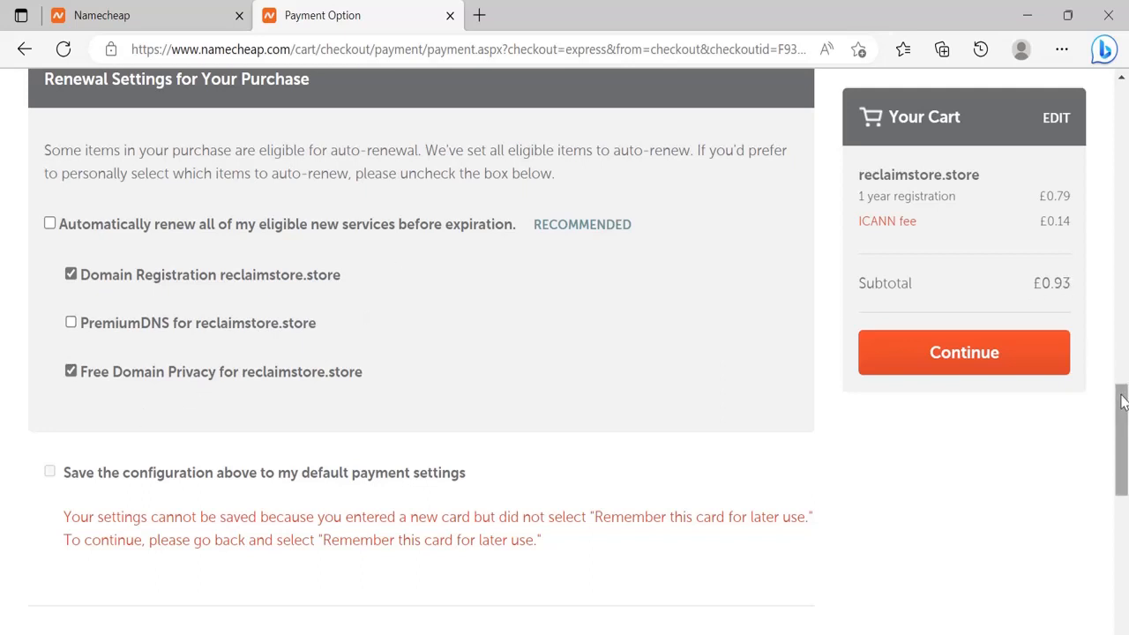
{"action": "scroll", "coordinate": [1123, 402], "scroll_direction": "down", "scroll_amount": 1}
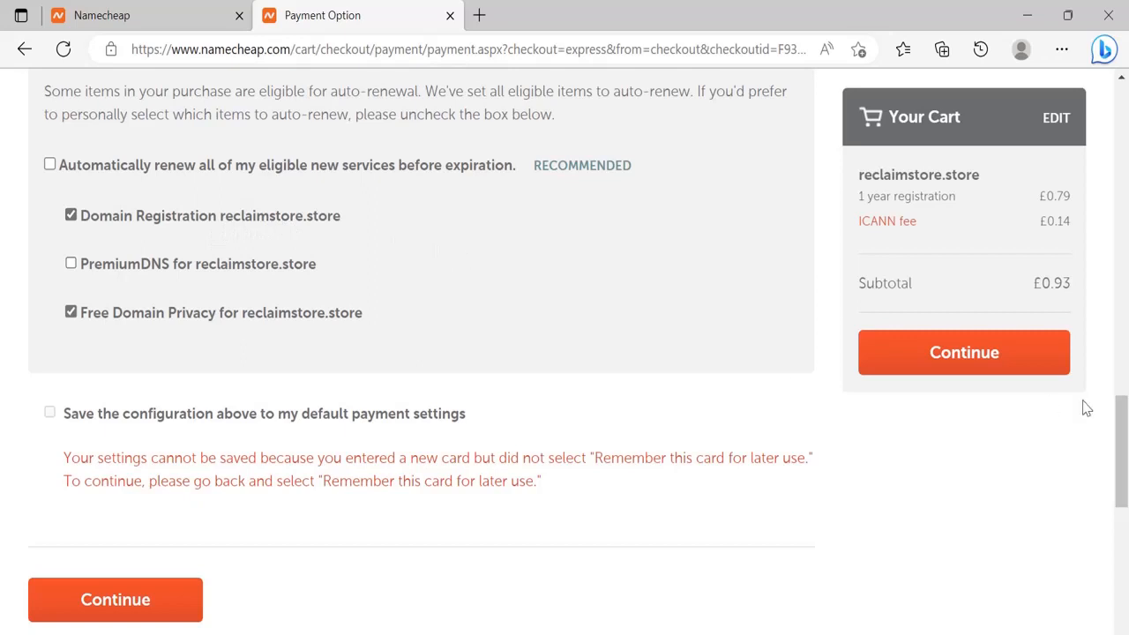
{"action": "scroll", "coordinate": [1118, 421], "scroll_direction": "down", "scroll_amount": 1}
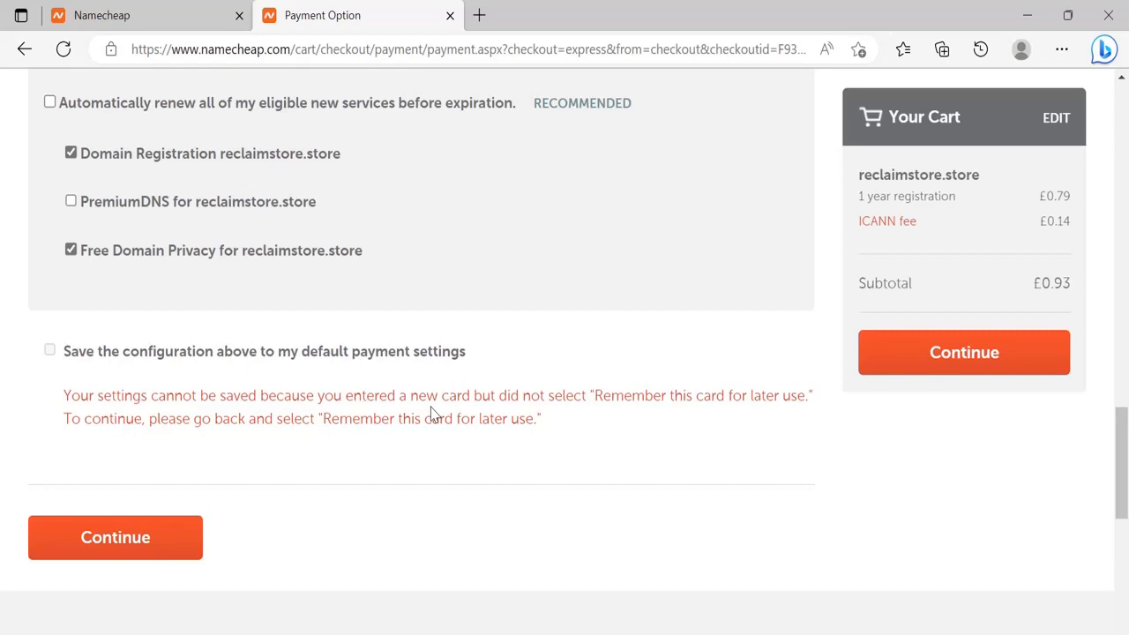
{"action": "left_click", "coordinate": [113, 545]}
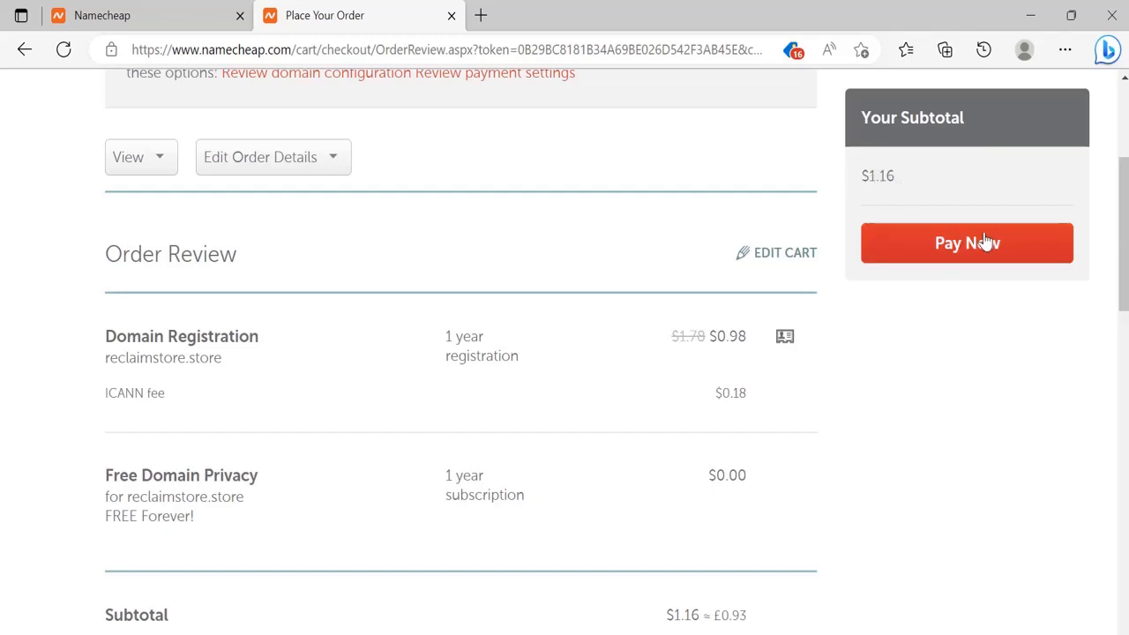
{"action": "left_click", "coordinate": [949, 246]}
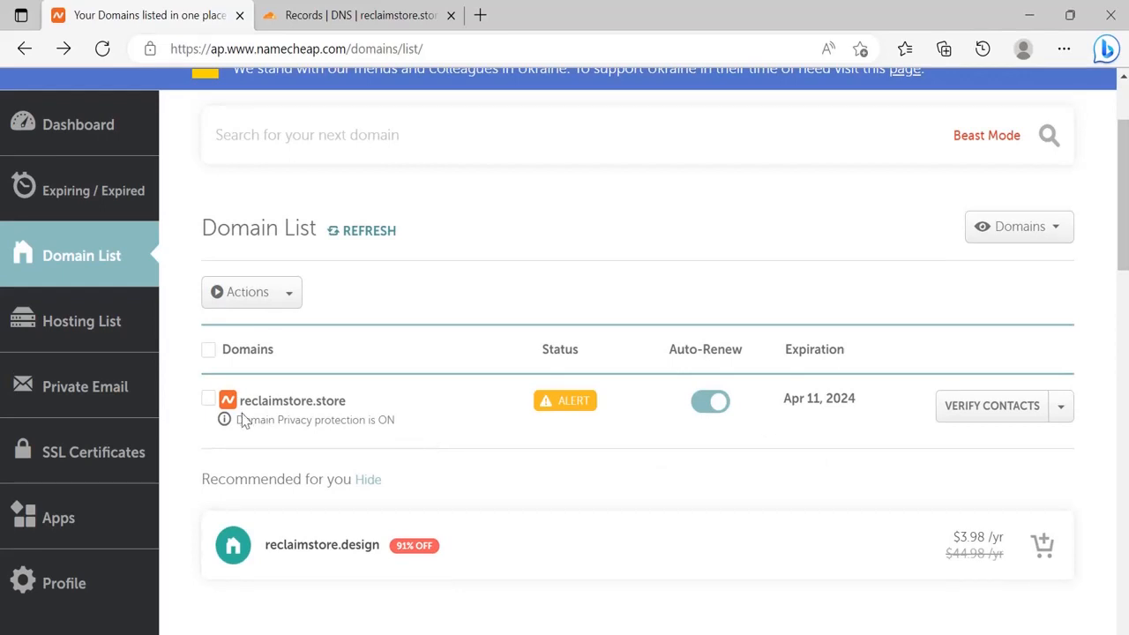
Step: Open the management page of reclaimstore.store and review its nameservers and Advanced DNS host records
{"action": "left_click", "coordinate": [1061, 409]}
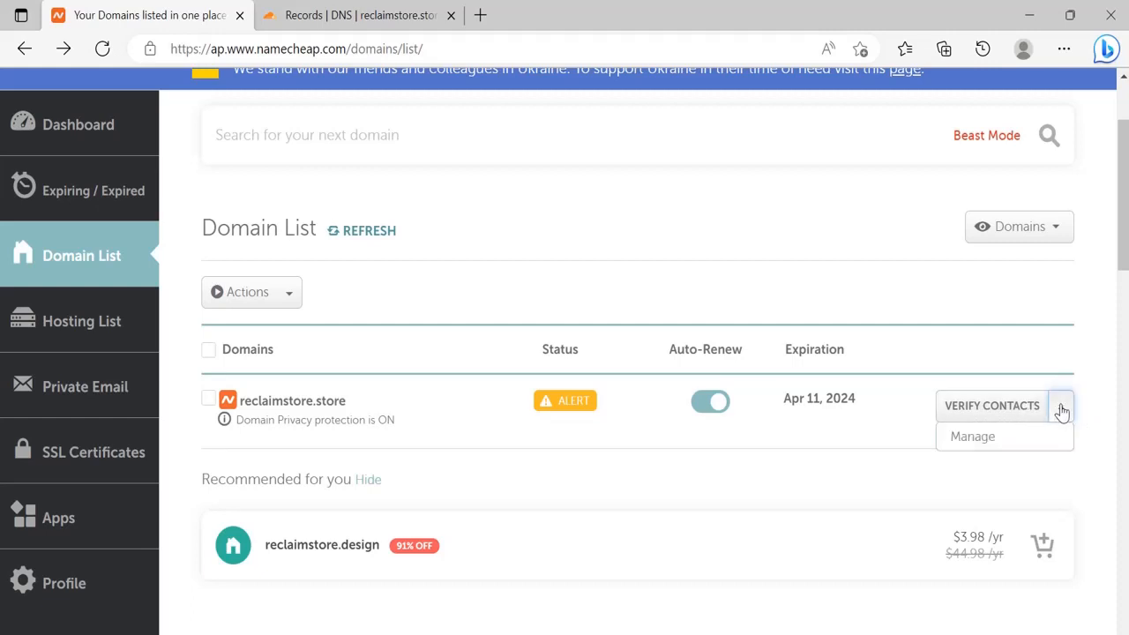
{"action": "left_click", "coordinate": [977, 445]}
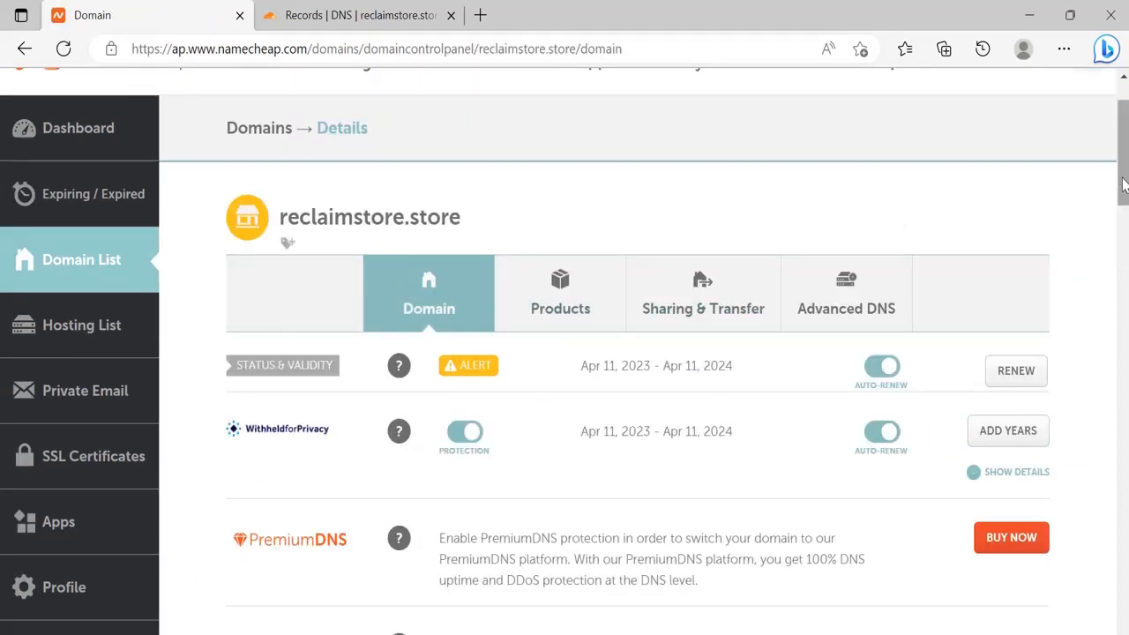
{"action": "left_click_drag", "start_coordinate": [1119, 202], "coordinate": [1125, 240]}
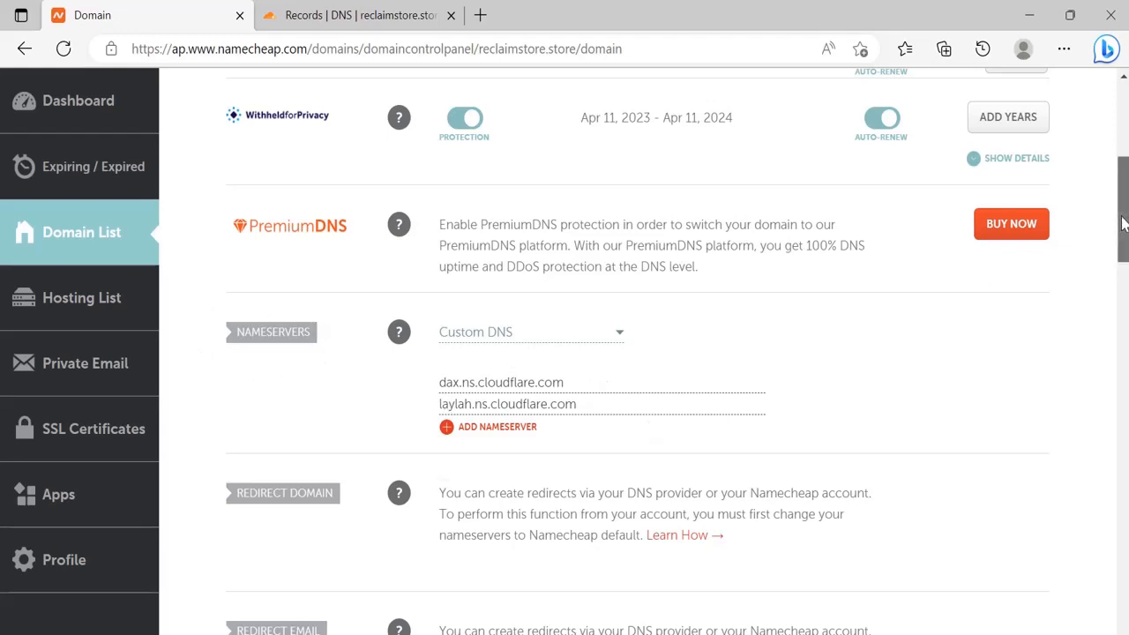
{"action": "left_click_drag", "start_coordinate": [1125, 215], "coordinate": [1125, 244]}
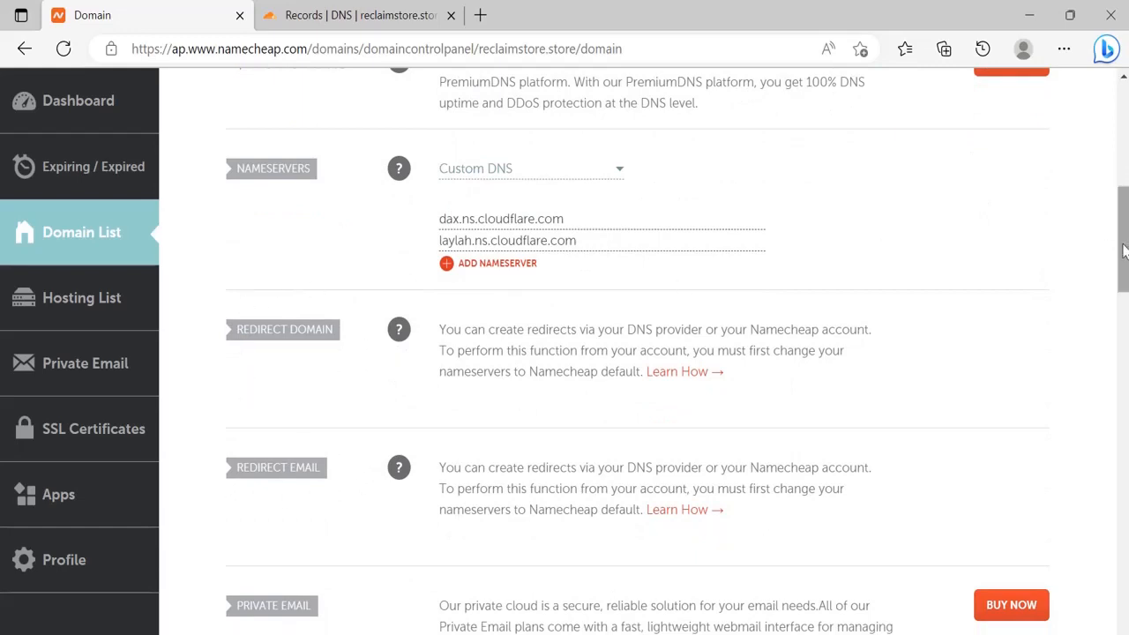
{"action": "left_click_drag", "start_coordinate": [1124, 250], "coordinate": [1124, 164]}
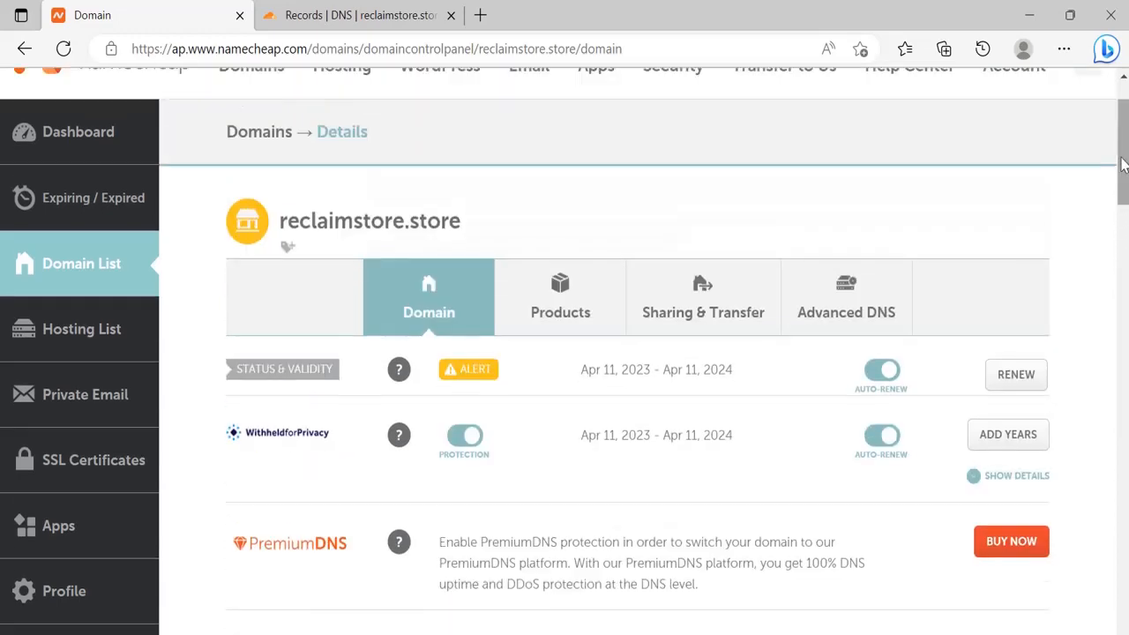
{"action": "left_click", "coordinate": [846, 295]}
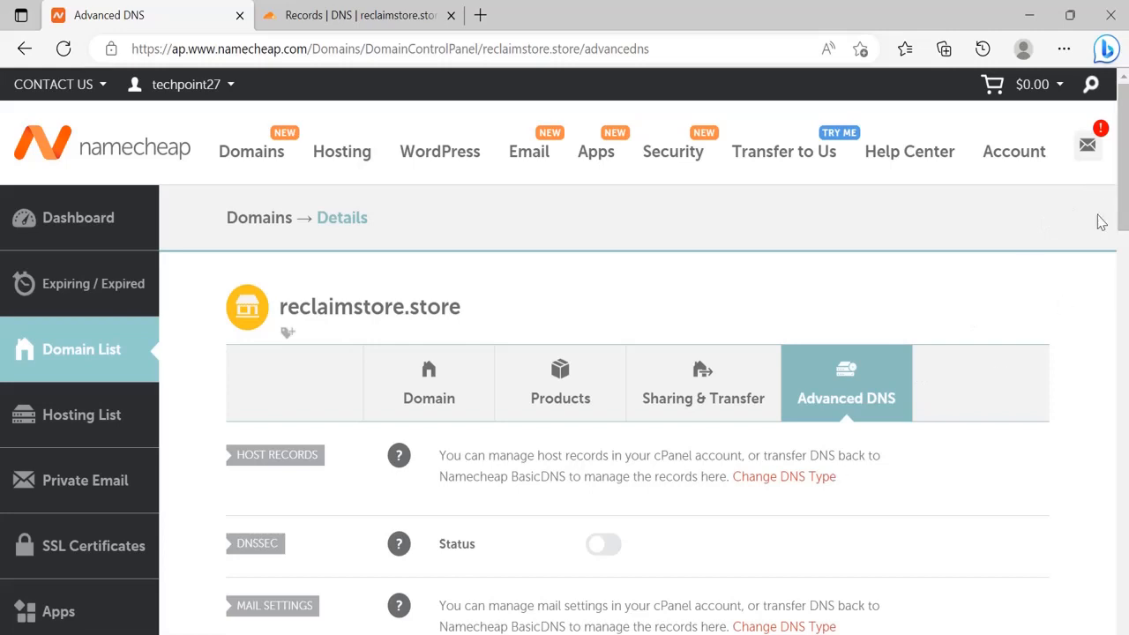
{"action": "scroll", "coordinate": [1122, 203], "scroll_direction": "down", "scroll_amount": 1}
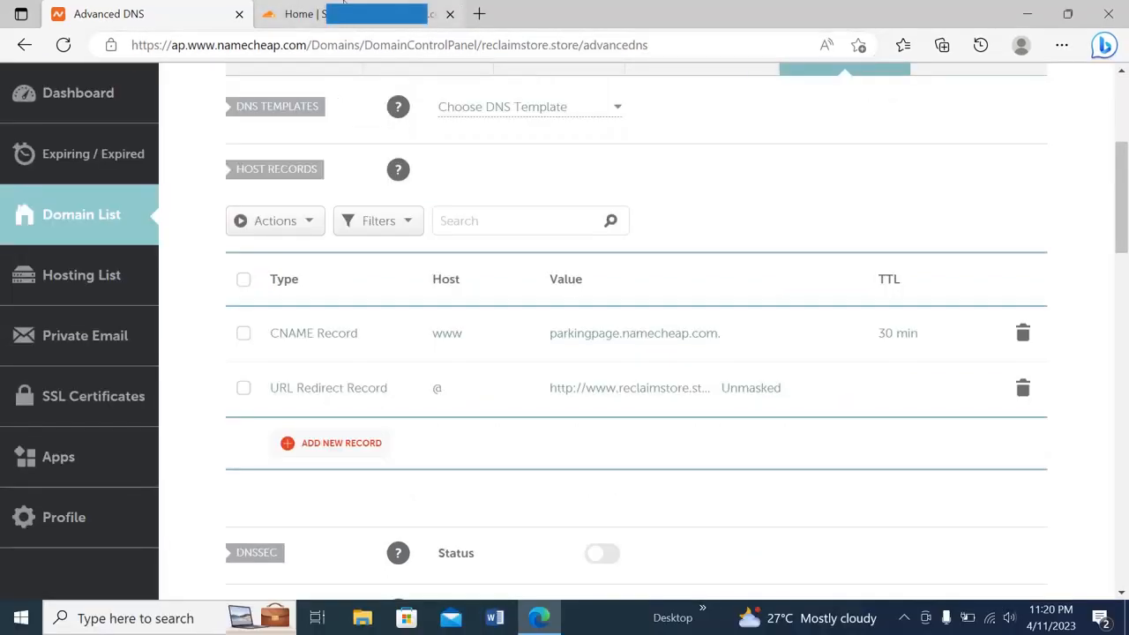
Step: Switch to the Cloudflare dashboard and add reclaimstore.store as a new site
{"action": "left_click", "coordinate": [344, 11]}
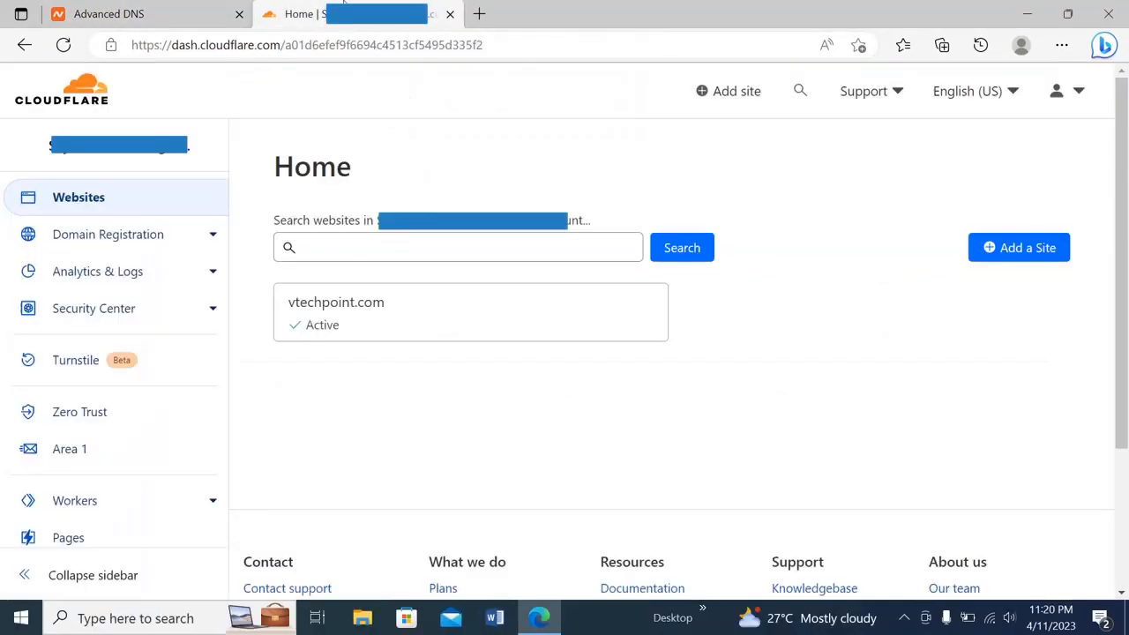
{"action": "left_click", "coordinate": [96, 199]}
{"action": "left_click", "coordinate": [1001, 251]}
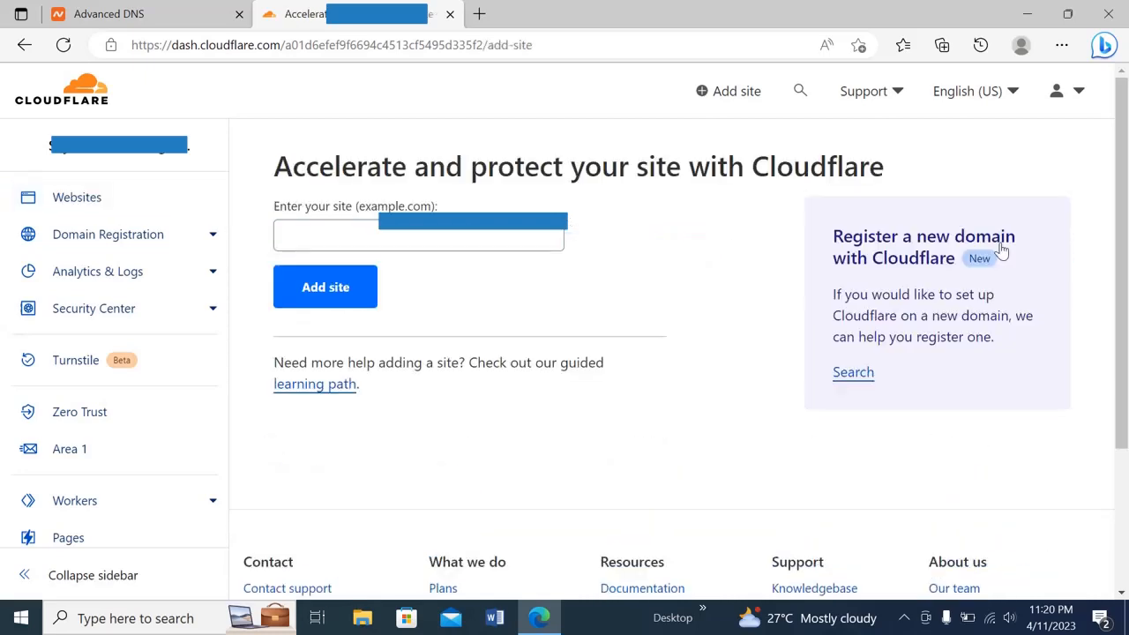
{"action": "left_click", "coordinate": [437, 232]}
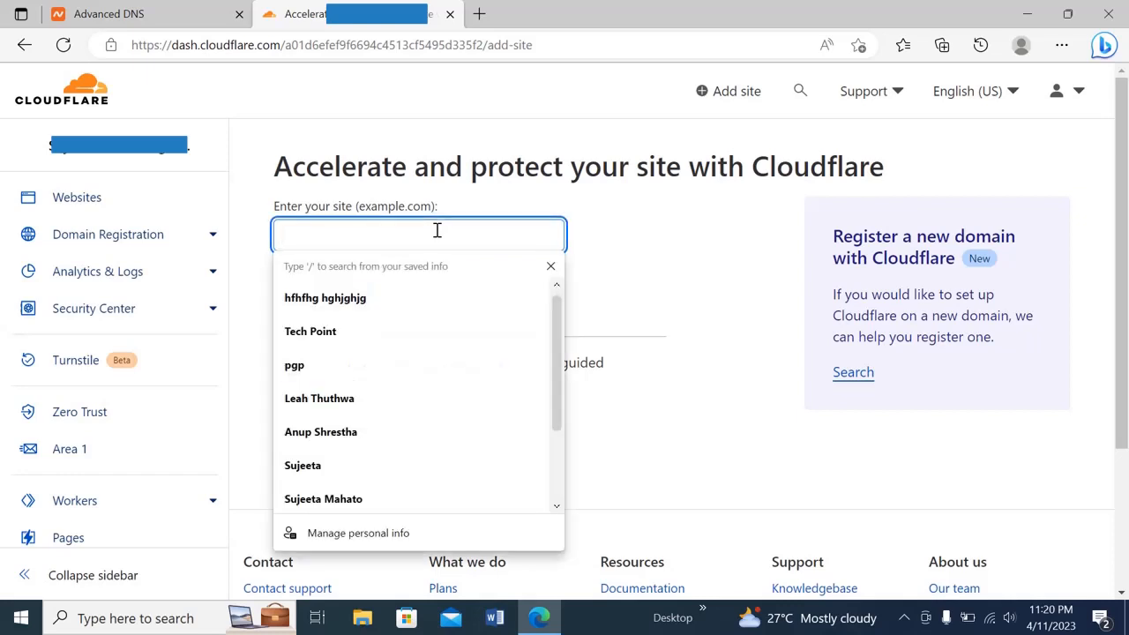
{"action": "type", "text": "re"}
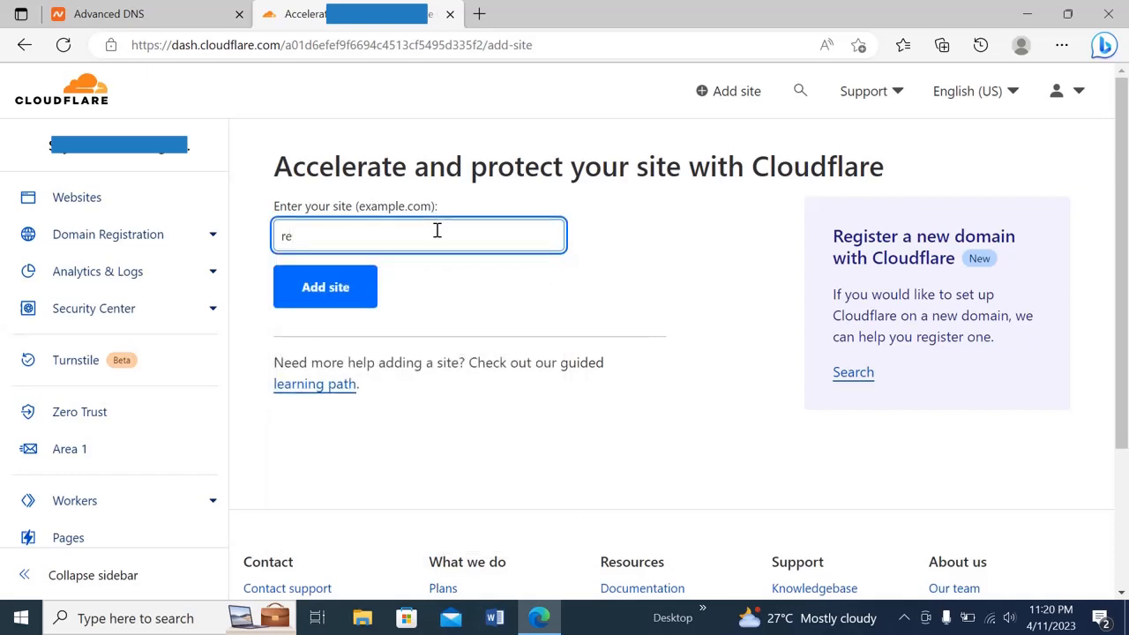
{"action": "type", "text": "claimstore.store"}
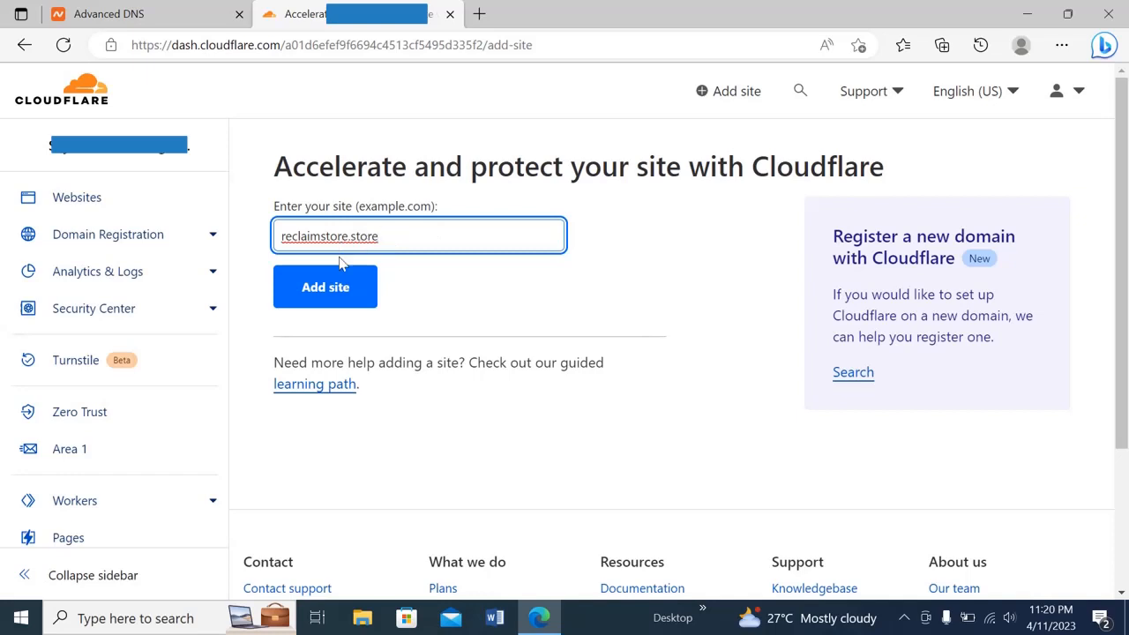
{"action": "left_click", "coordinate": [344, 291]}
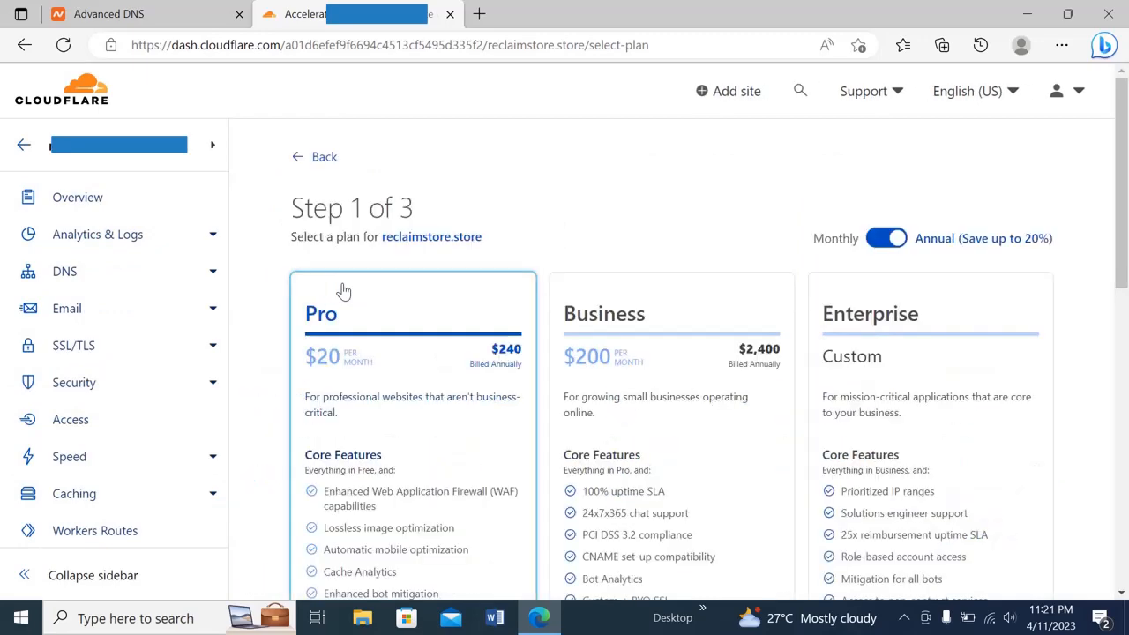
Step: Select the Free plan for reclaimstore.store
{"action": "left_click_drag", "start_coordinate": [1123, 185], "coordinate": [1128, 428]}
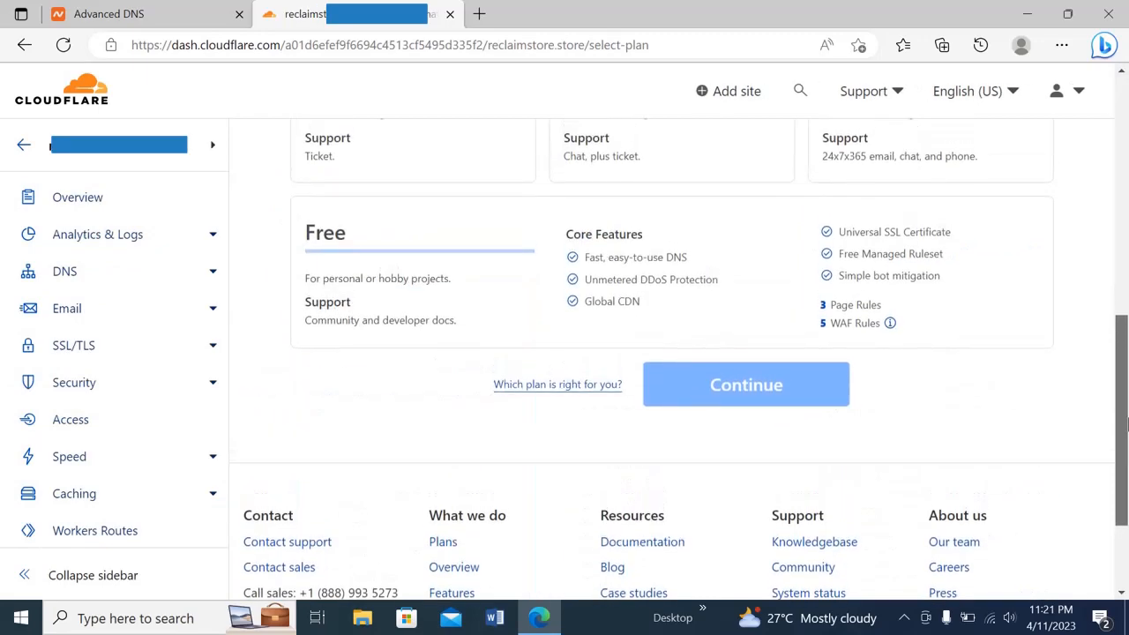
{"action": "left_click", "coordinate": [793, 349]}
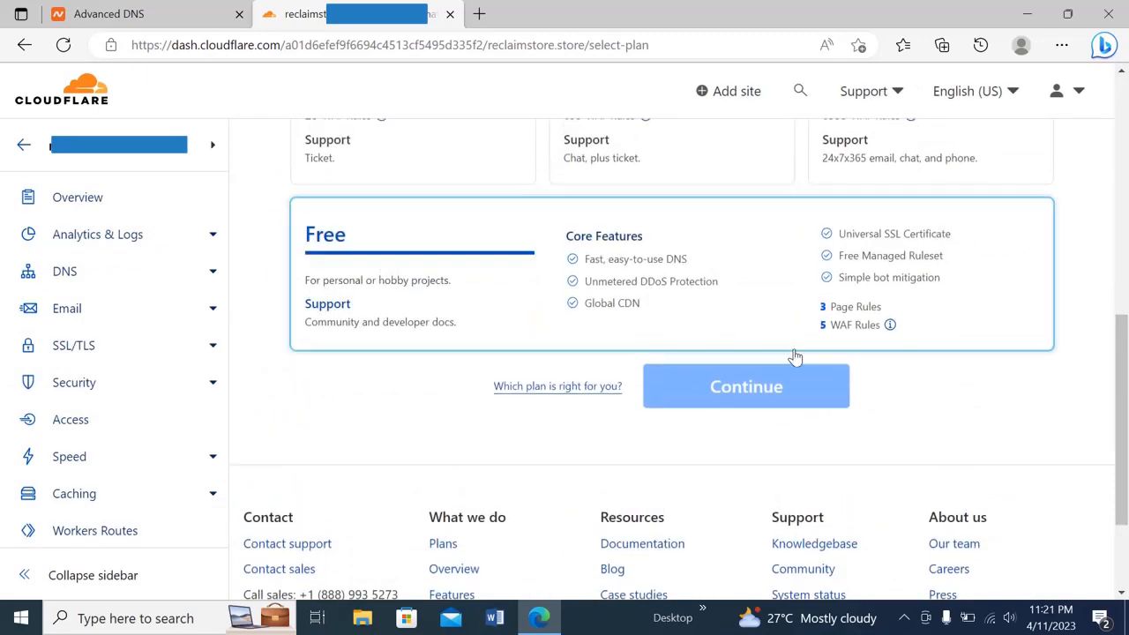
{"action": "left_click", "coordinate": [347, 255]}
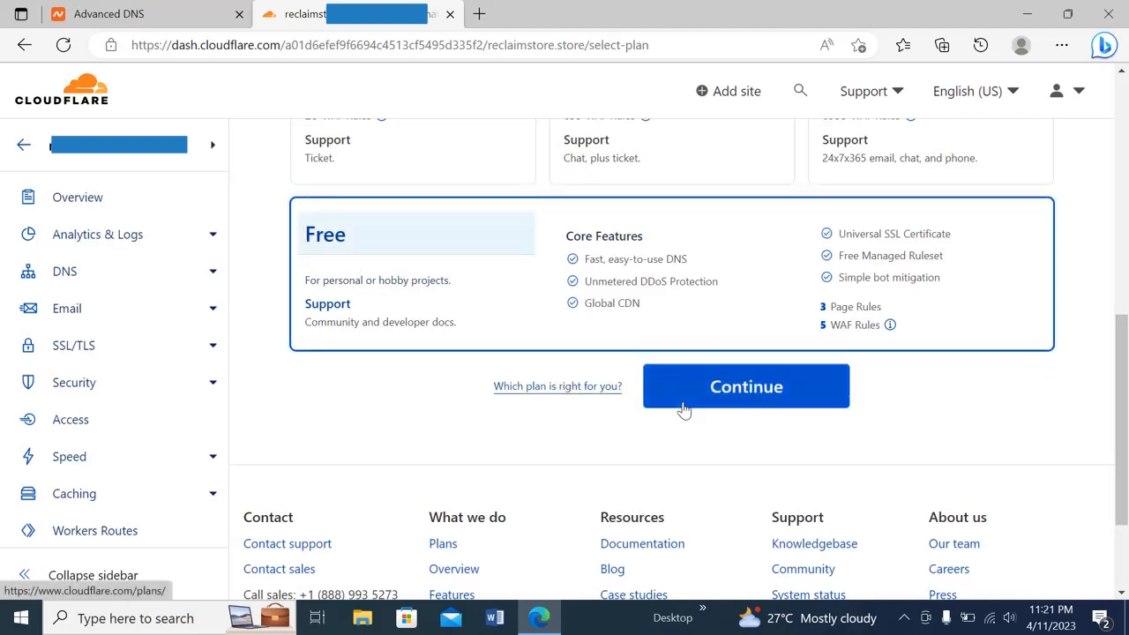
Step: Continue with the Free plan and review the DNS records of reclaimstore.store and the two assigned Cloudflare nameservers
{"action": "left_click", "coordinate": [731, 397]}
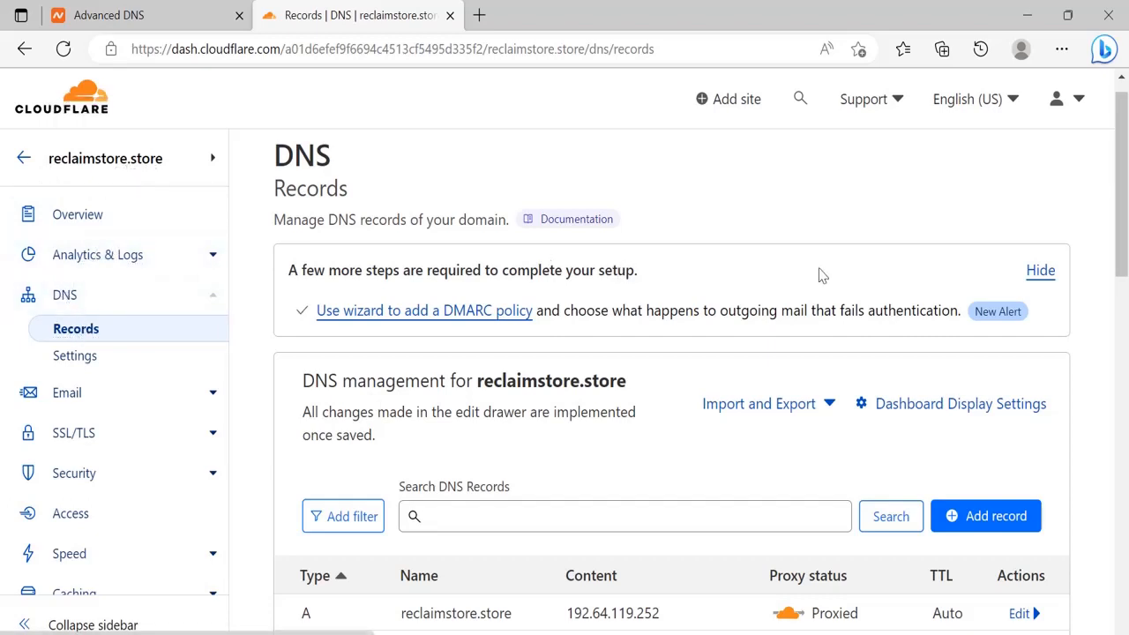
{"action": "left_click_drag", "start_coordinate": [1125, 199], "coordinate": [1126, 284]}
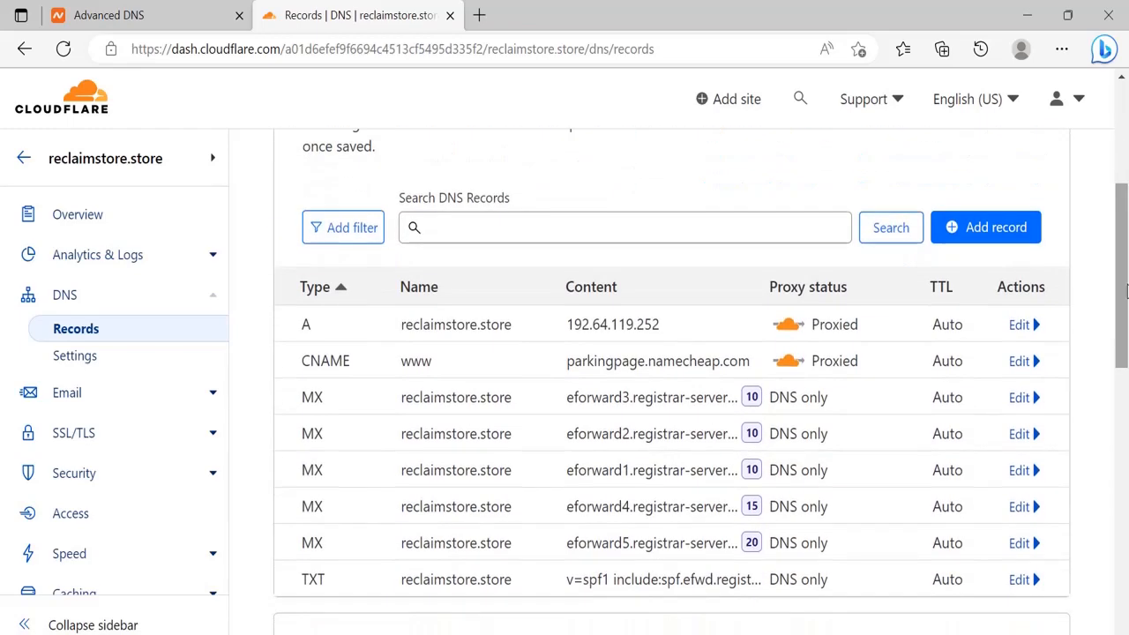
{"action": "scroll", "coordinate": [424, 393], "scroll_direction": "down", "scroll_amount": 1}
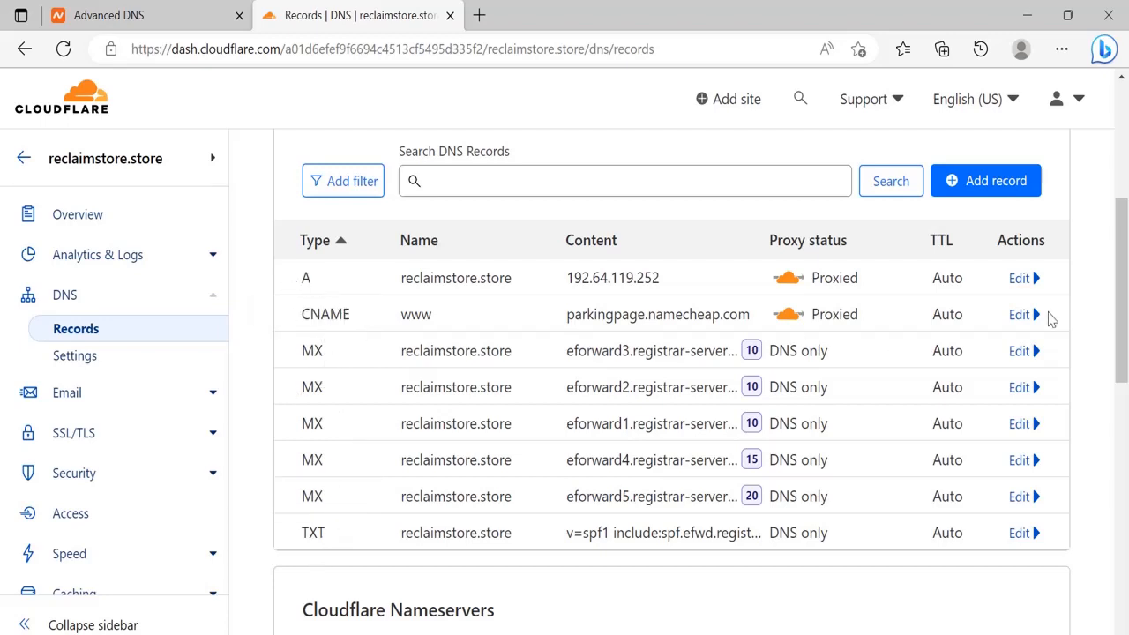
{"action": "scroll", "coordinate": [1125, 316], "scroll_direction": "down", "scroll_amount": 3}
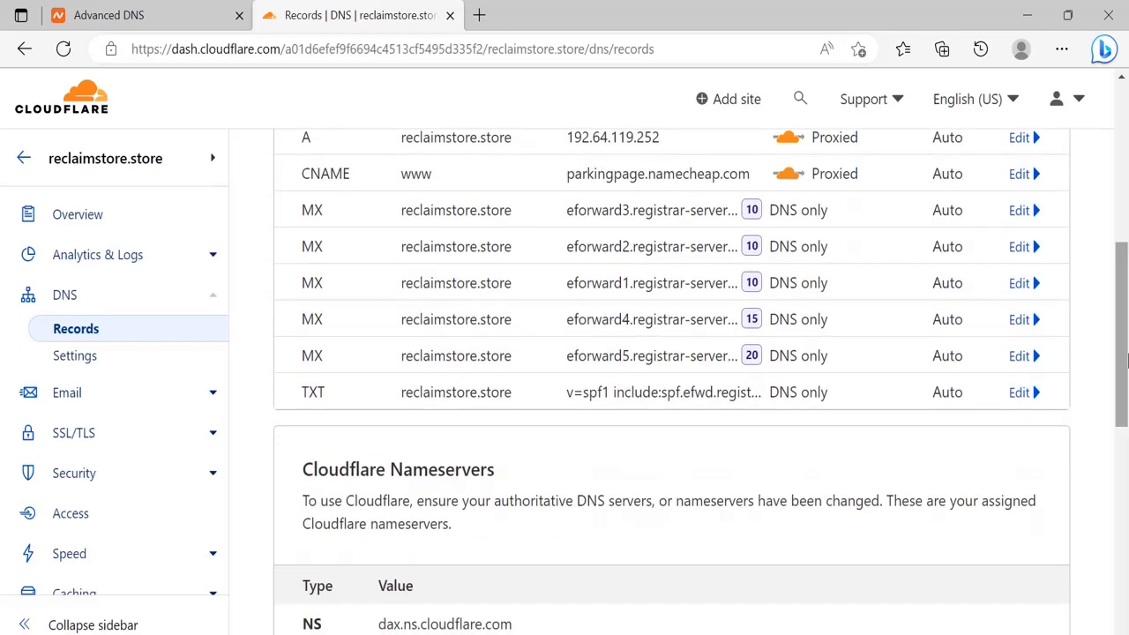
{"action": "scroll", "coordinate": [1125, 362], "scroll_direction": "down", "scroll_amount": 2}
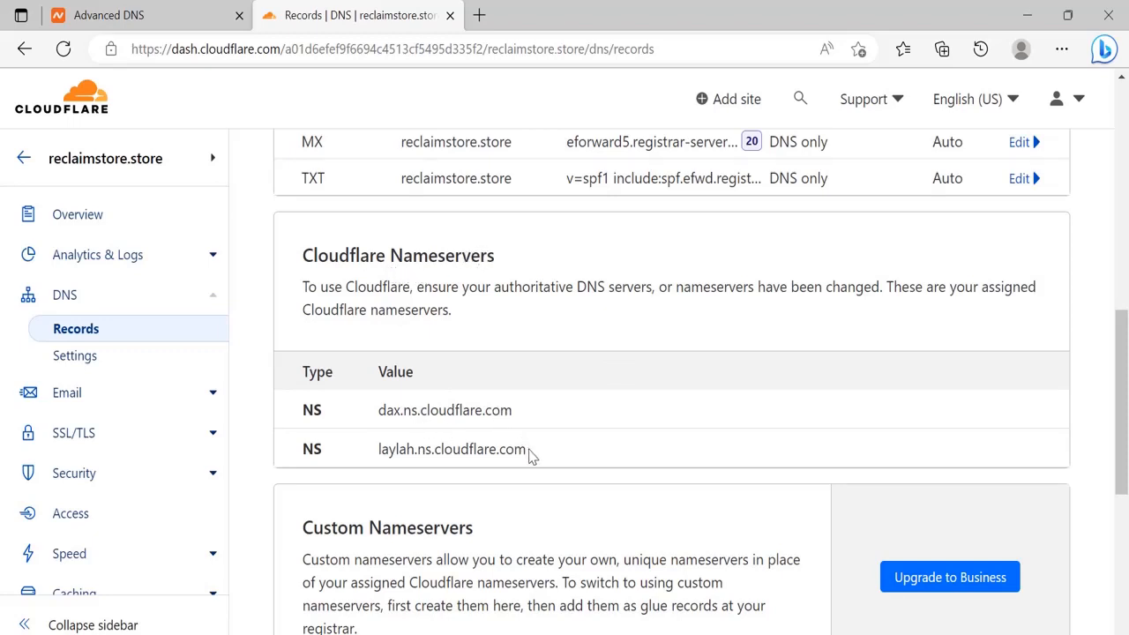
{"action": "left_click_drag", "start_coordinate": [520, 414], "coordinate": [378, 412]}
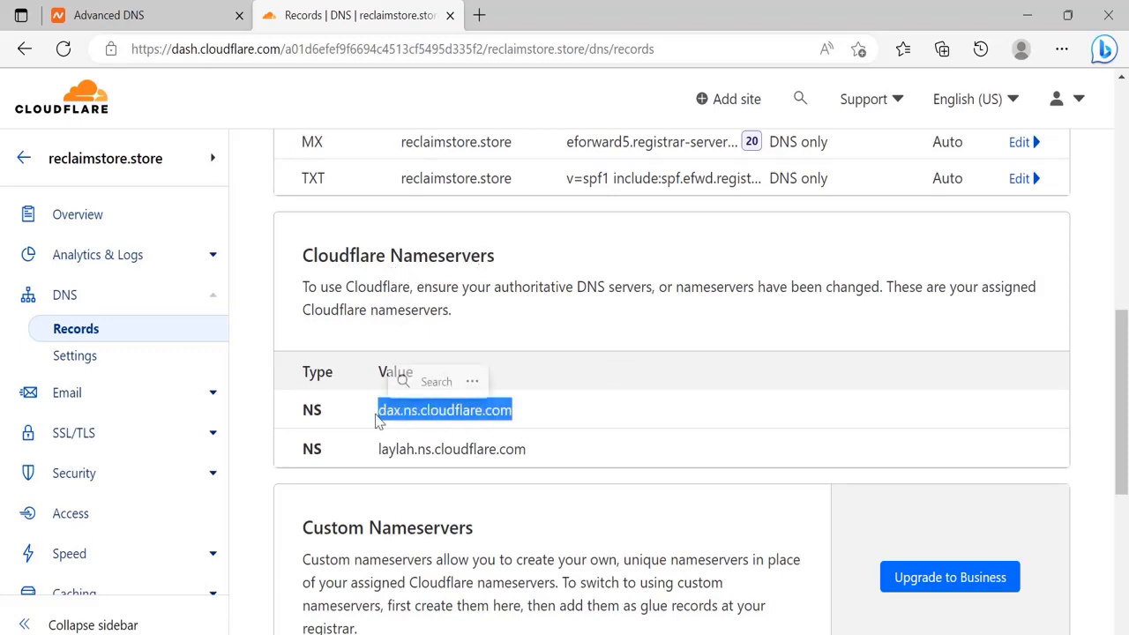
{"action": "left_click_drag", "start_coordinate": [532, 451], "coordinate": [446, 452]}
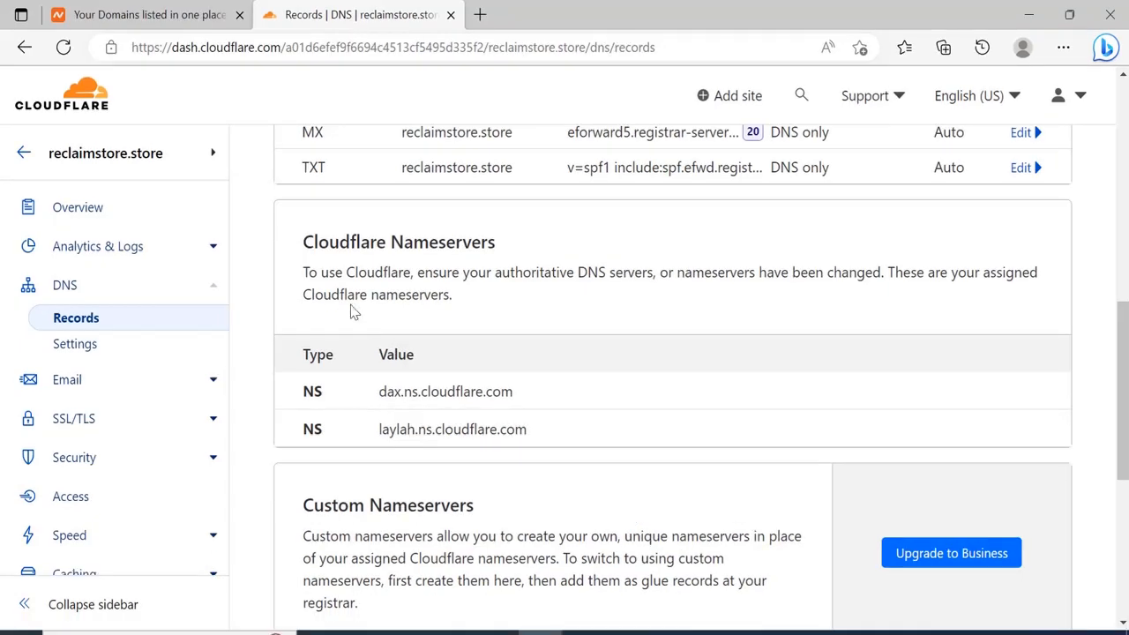
Step: Switch to Namecheap and open the nameserver settings of reclaimstore.store from the domain list
{"action": "left_click", "coordinate": [156, 19]}
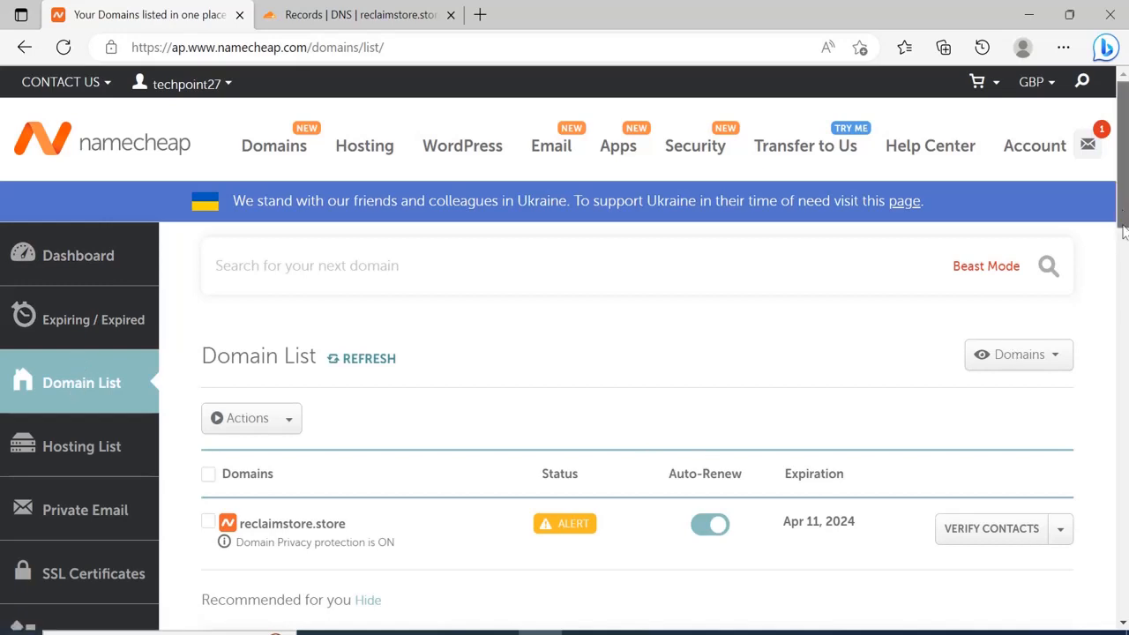
{"action": "scroll", "coordinate": [1124, 231], "scroll_direction": "down", "scroll_amount": 2}
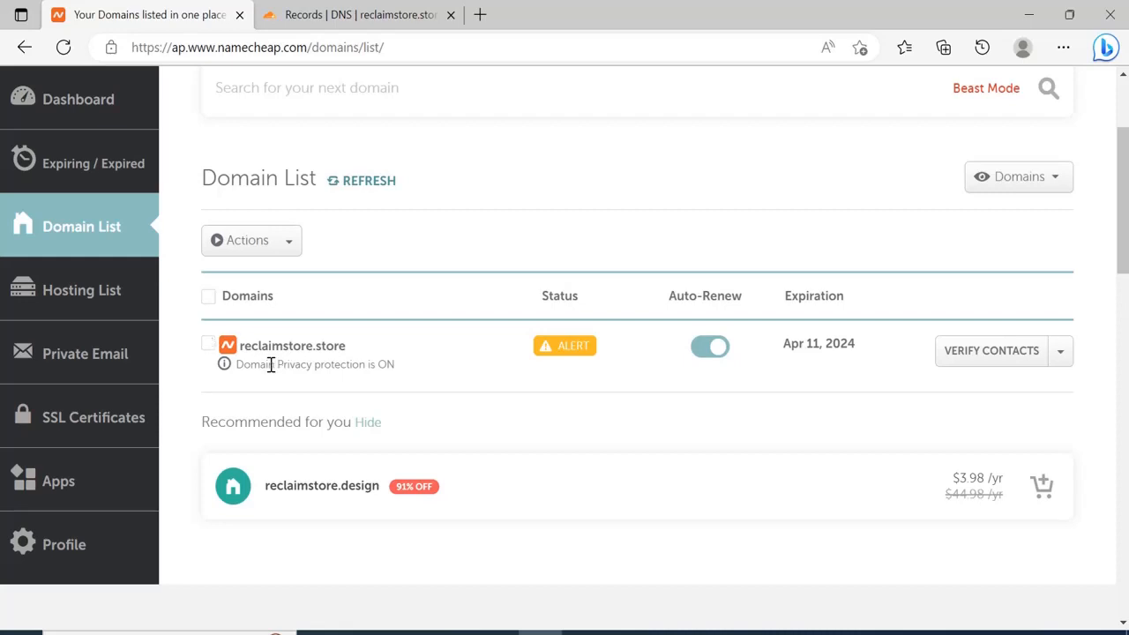
{"action": "left_click", "coordinate": [1060, 357]}
{"action": "left_click", "coordinate": [990, 382]}
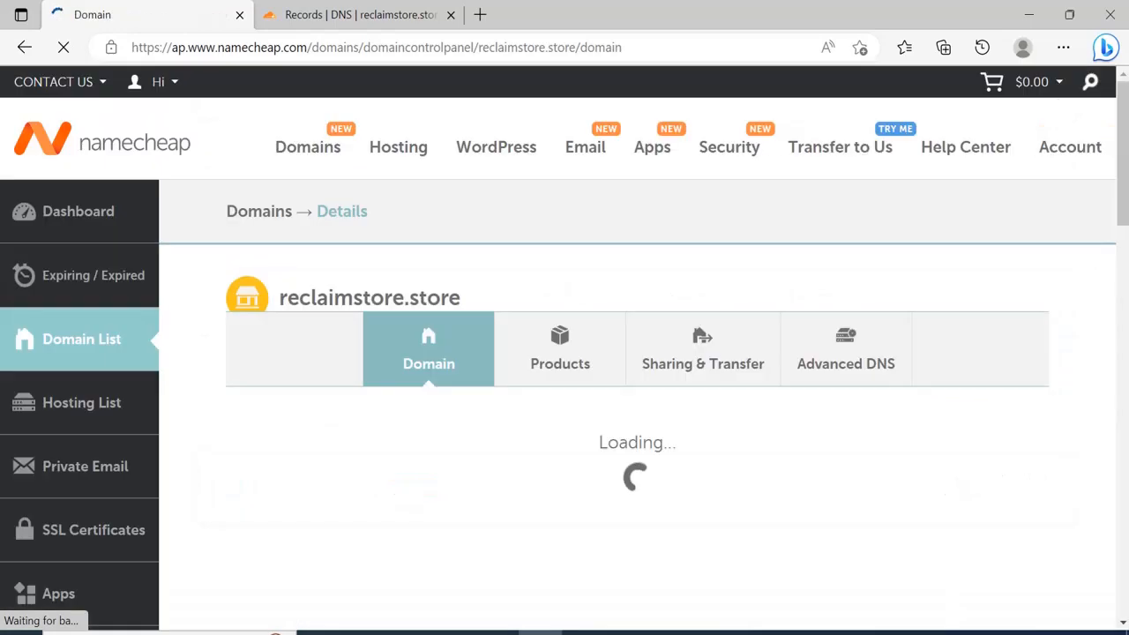
{"action": "left_click_drag", "start_coordinate": [1125, 178], "coordinate": [1125, 204]}
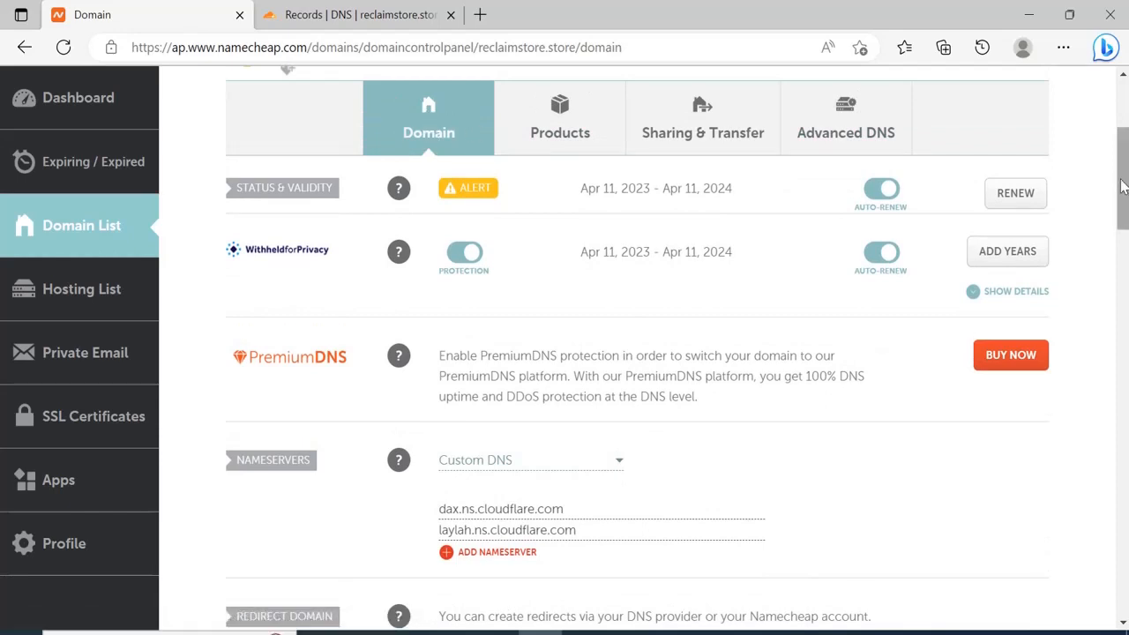
{"action": "left_click_drag", "start_coordinate": [1124, 188], "coordinate": [1124, 215]}
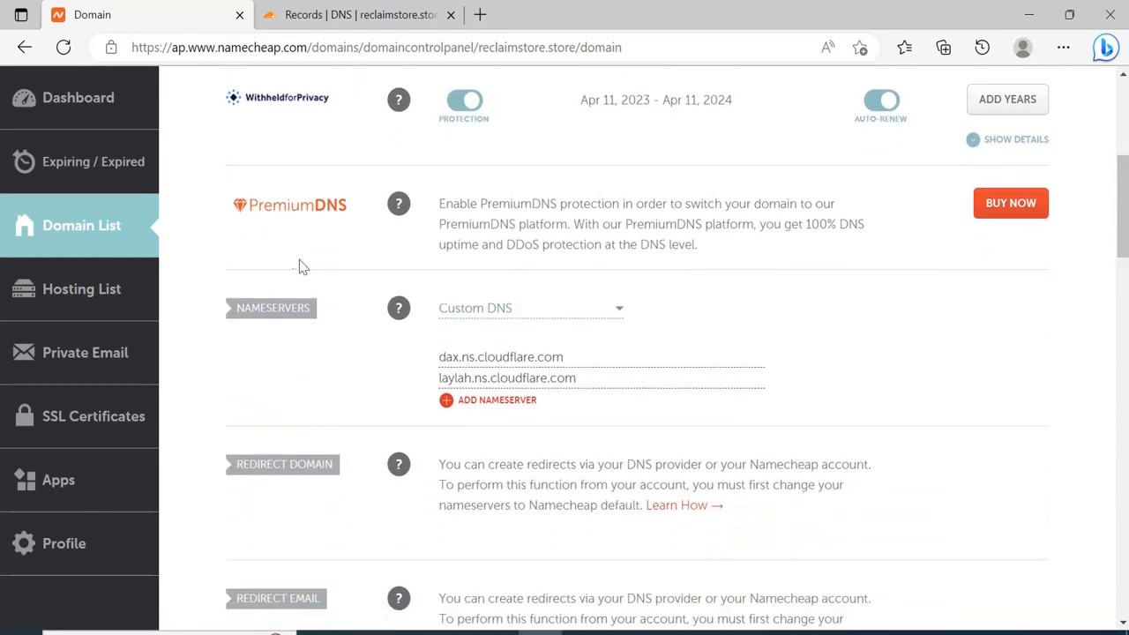
Step: Choose Custom DNS as the nameserver type for reclaimstore.store
{"action": "left_click", "coordinate": [597, 315]}
{"action": "left_click", "coordinate": [615, 312]}
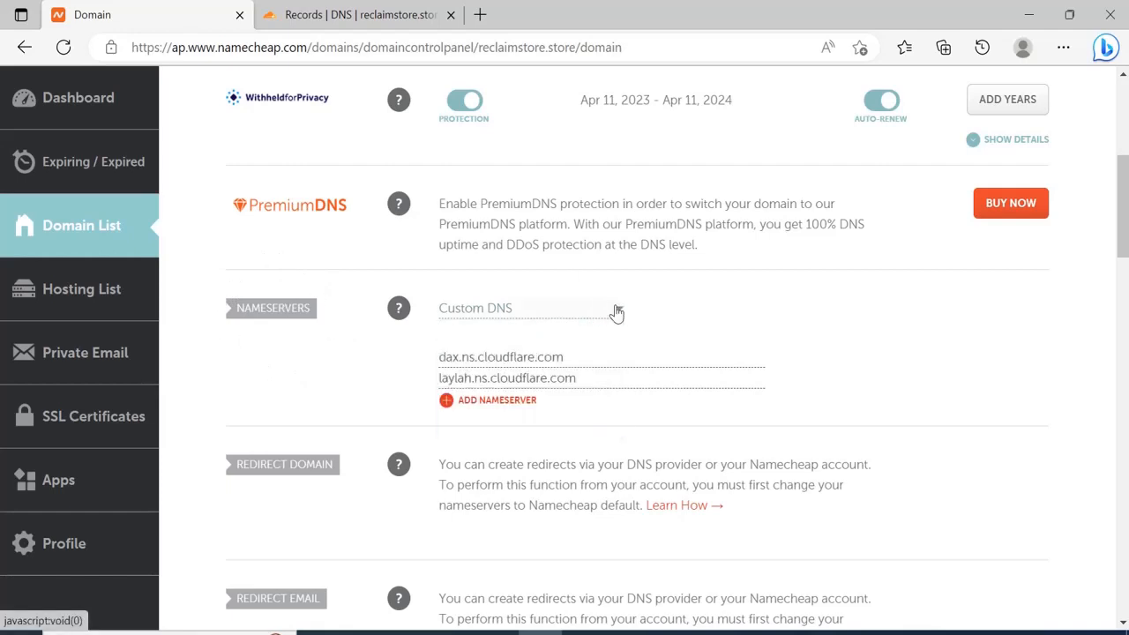
{"action": "left_click", "coordinate": [615, 312]}
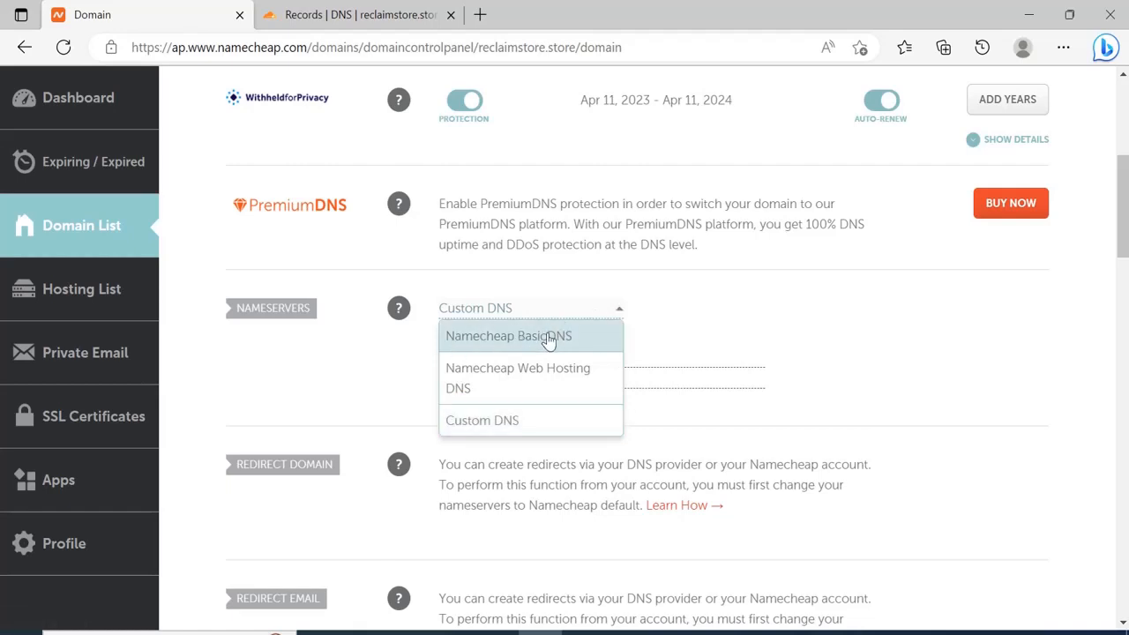
{"action": "left_click", "coordinate": [504, 423]}
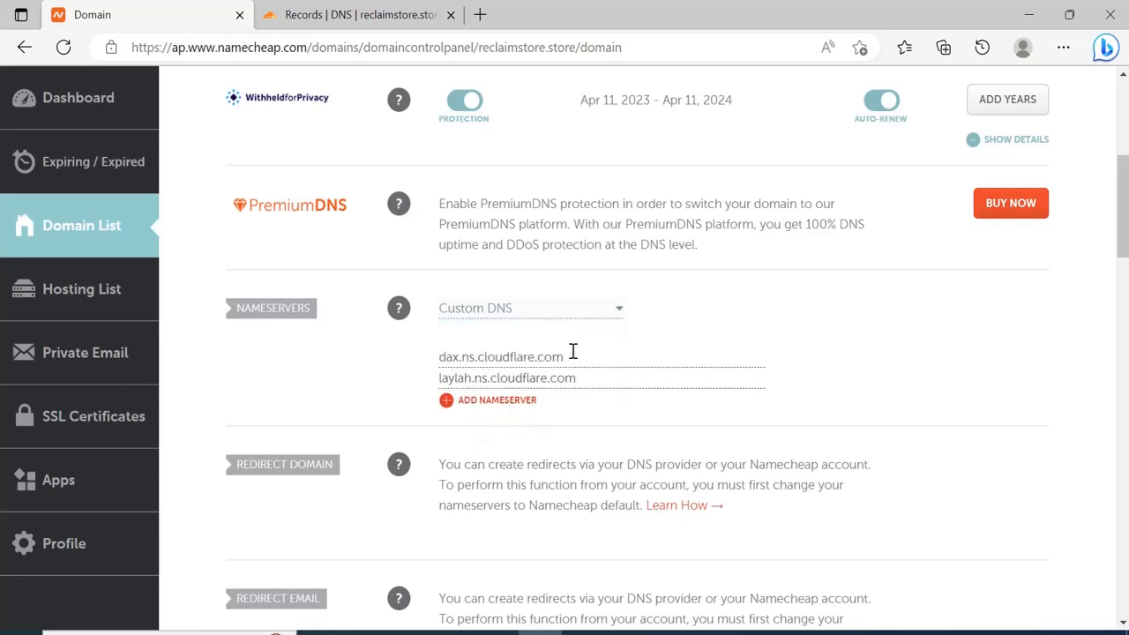
Step: Check that the custom nameserver entries are dax.ns.cloudflare.com and laylah.ns.cloudflare.com
{"action": "left_click_drag", "start_coordinate": [573, 351], "coordinate": [439, 362]}
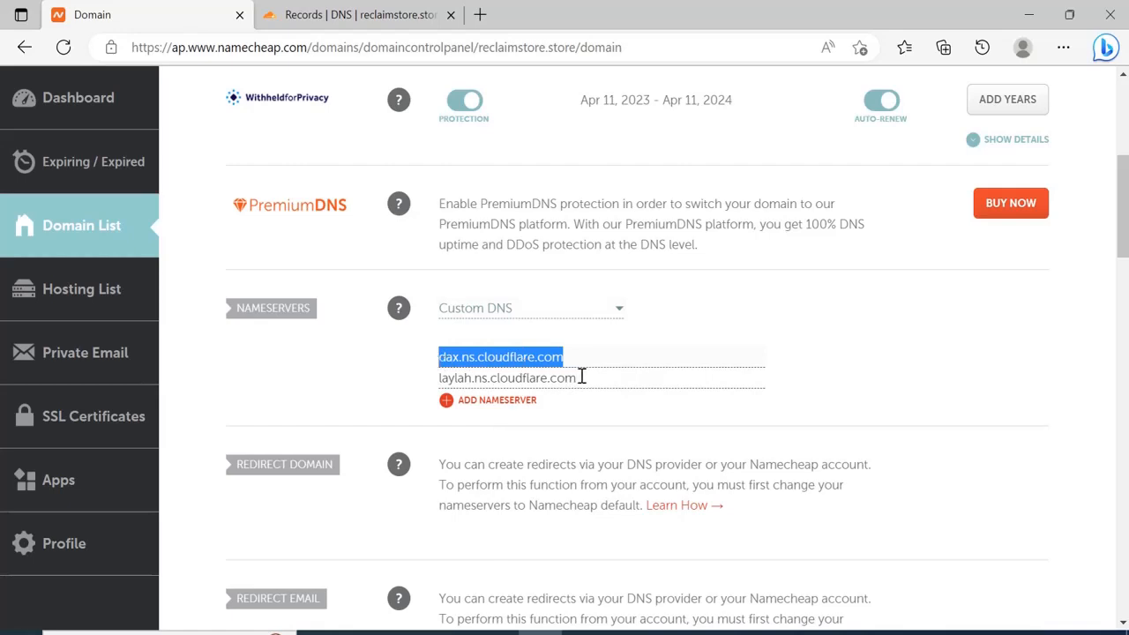
{"action": "left_click_drag", "start_coordinate": [581, 377], "coordinate": [436, 388]}
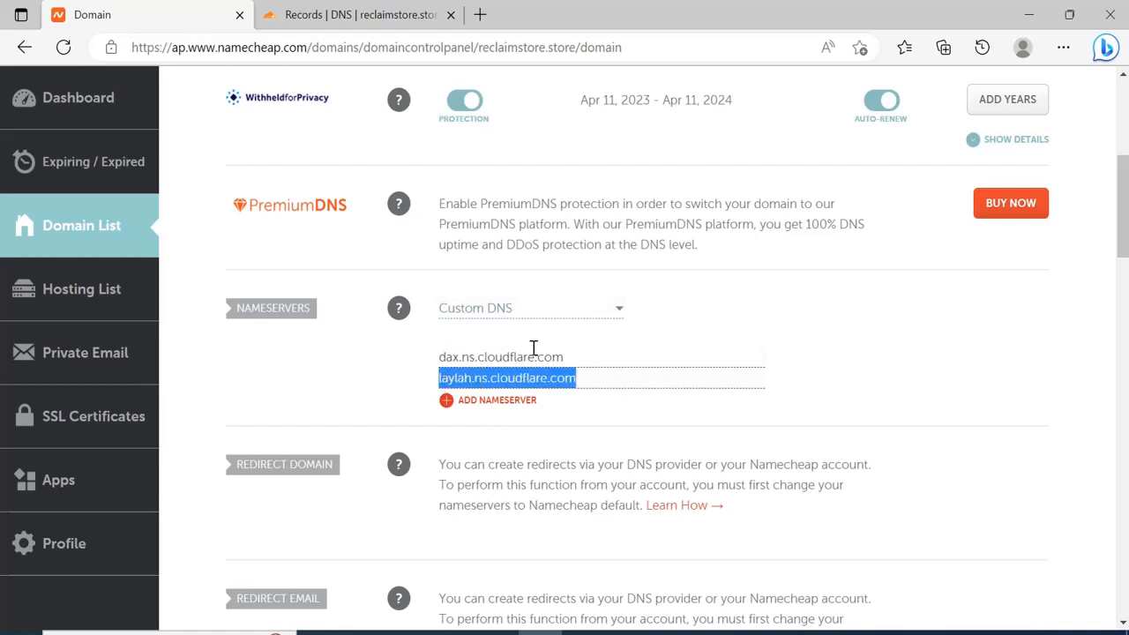
{"action": "left_click_drag", "start_coordinate": [580, 357], "coordinate": [437, 363]}
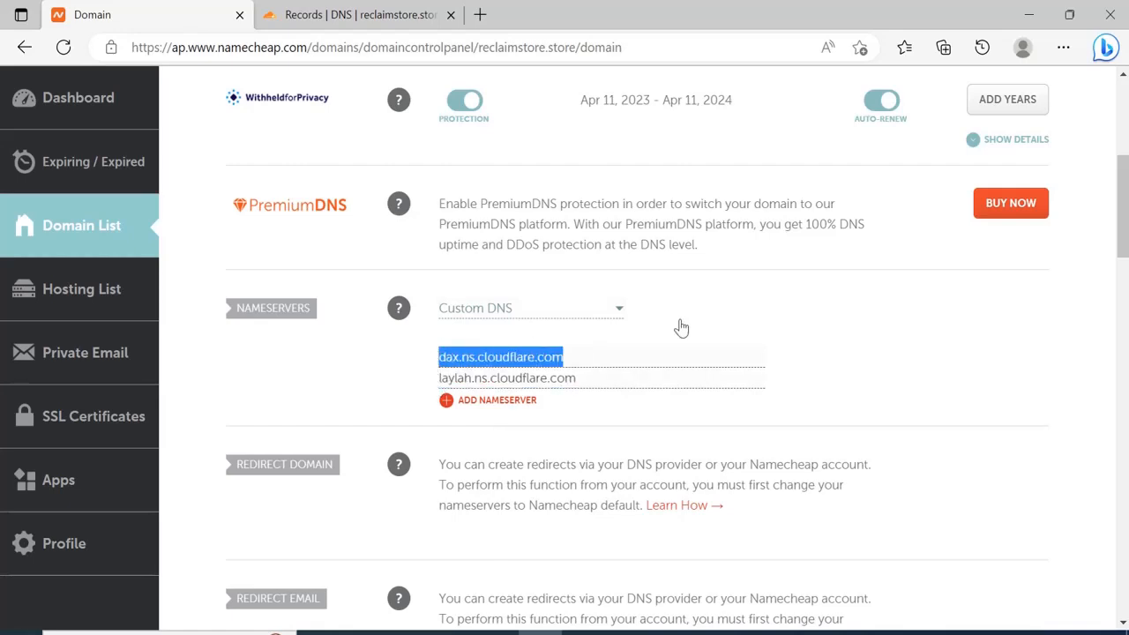
{"action": "left_click", "coordinate": [599, 378]}
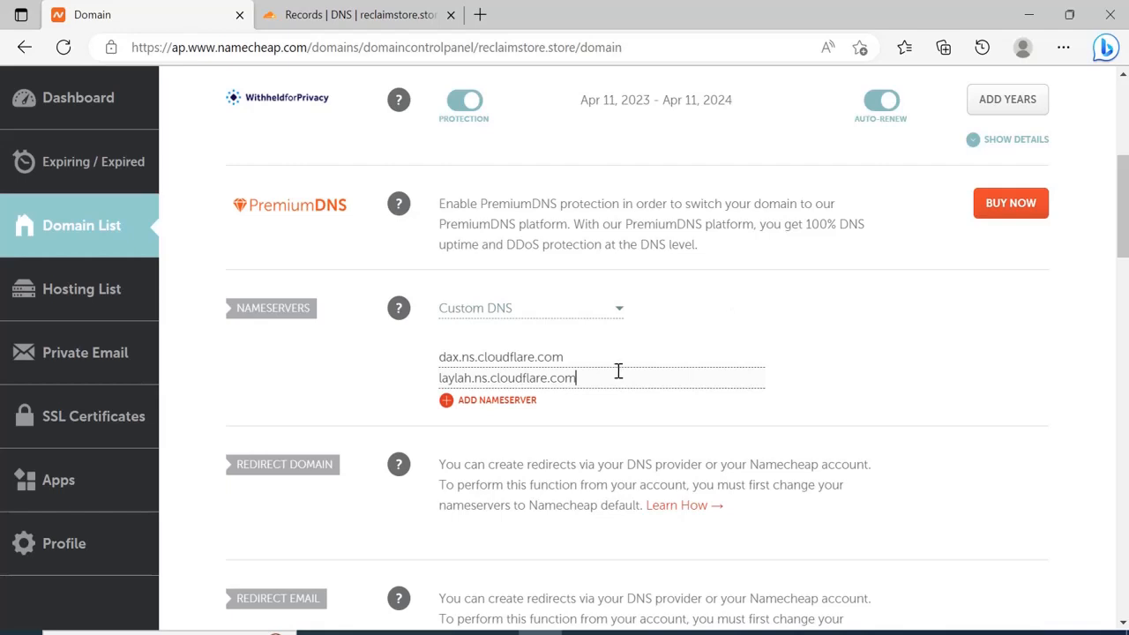
{"action": "left_click_drag", "start_coordinate": [582, 379], "coordinate": [442, 366]}
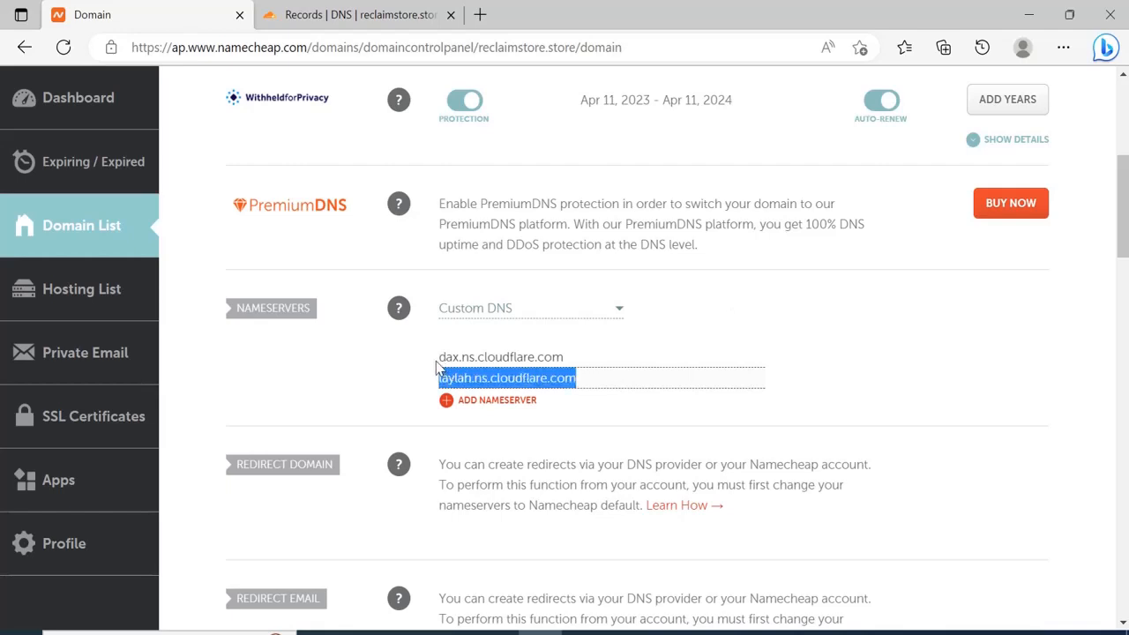
{"action": "left_click_drag", "start_coordinate": [564, 358], "coordinate": [439, 360]}
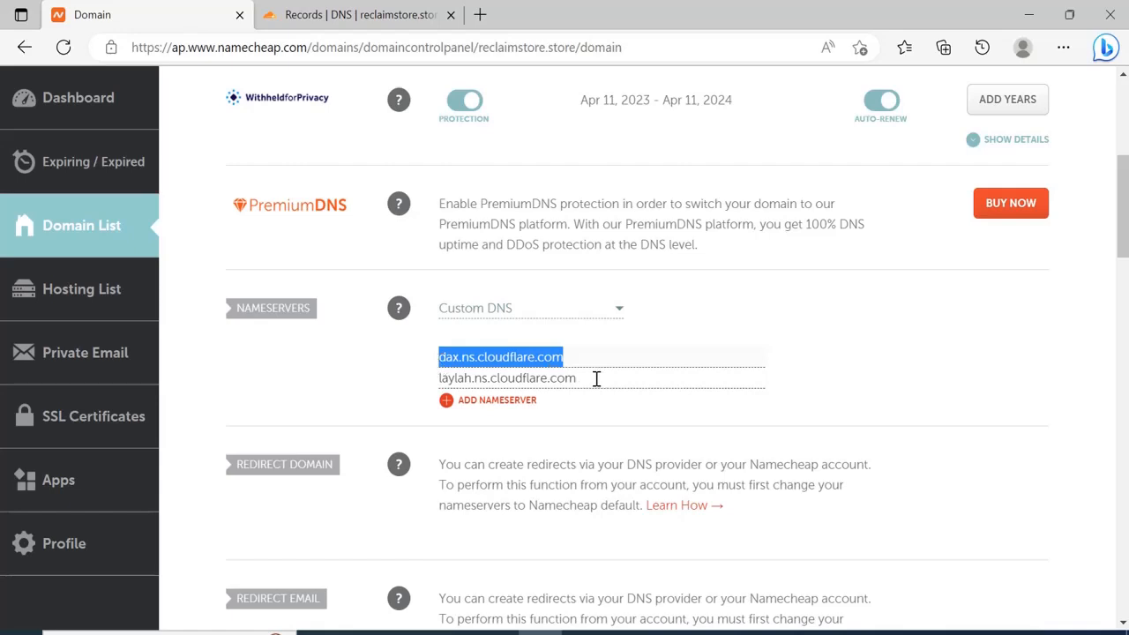
{"action": "left_click_drag", "start_coordinate": [597, 380], "coordinate": [424, 383]}
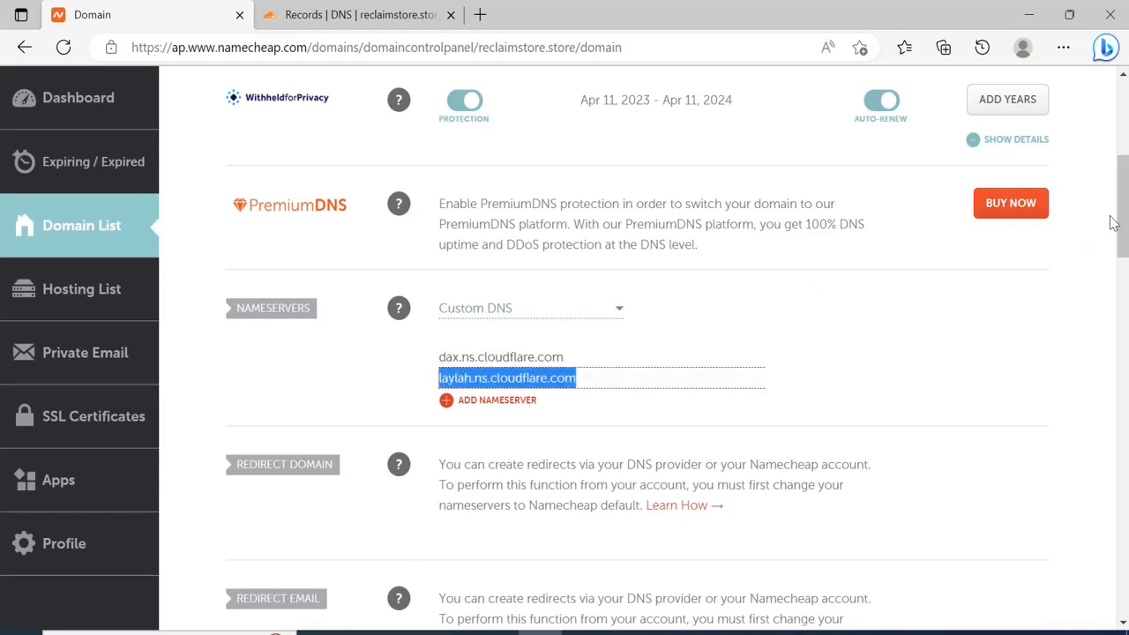
{"action": "left_click_drag", "start_coordinate": [1124, 216], "coordinate": [1126, 190]}
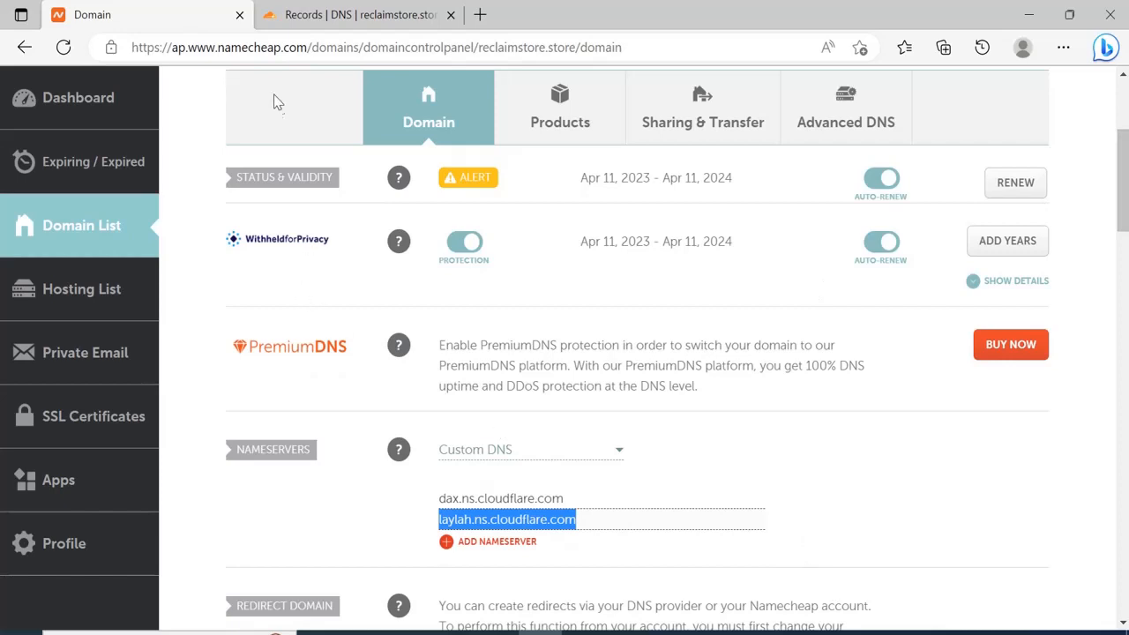
Step: Switch back to Cloudflare and leave the DNS records of reclaimstore.store for the account's home page
{"action": "left_click", "coordinate": [313, 19]}
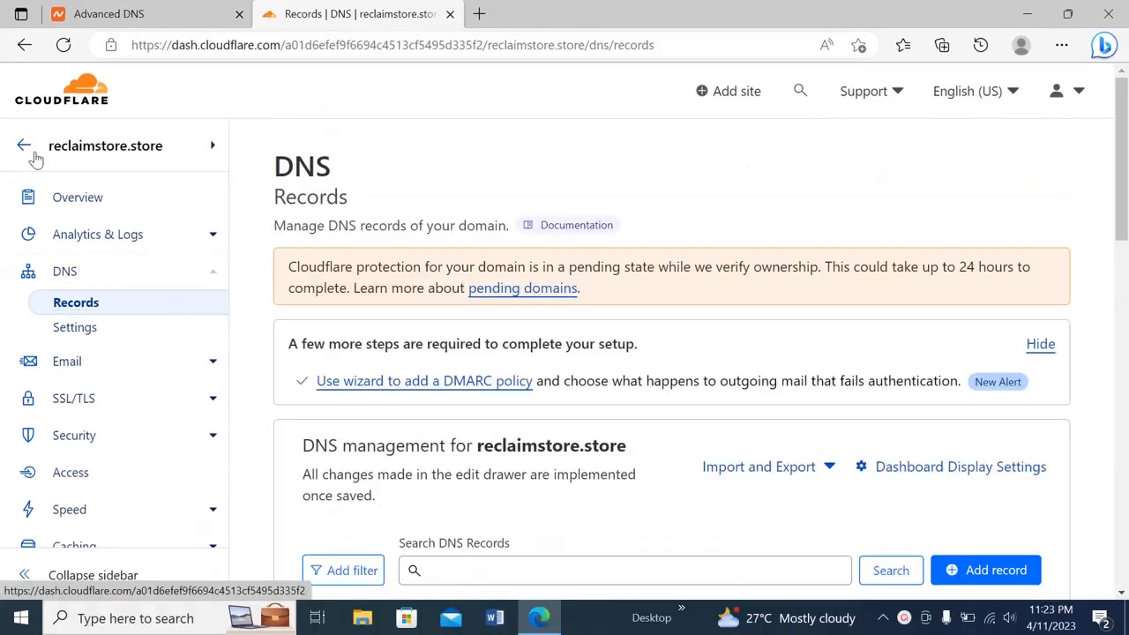
{"action": "left_click", "coordinate": [22, 150]}
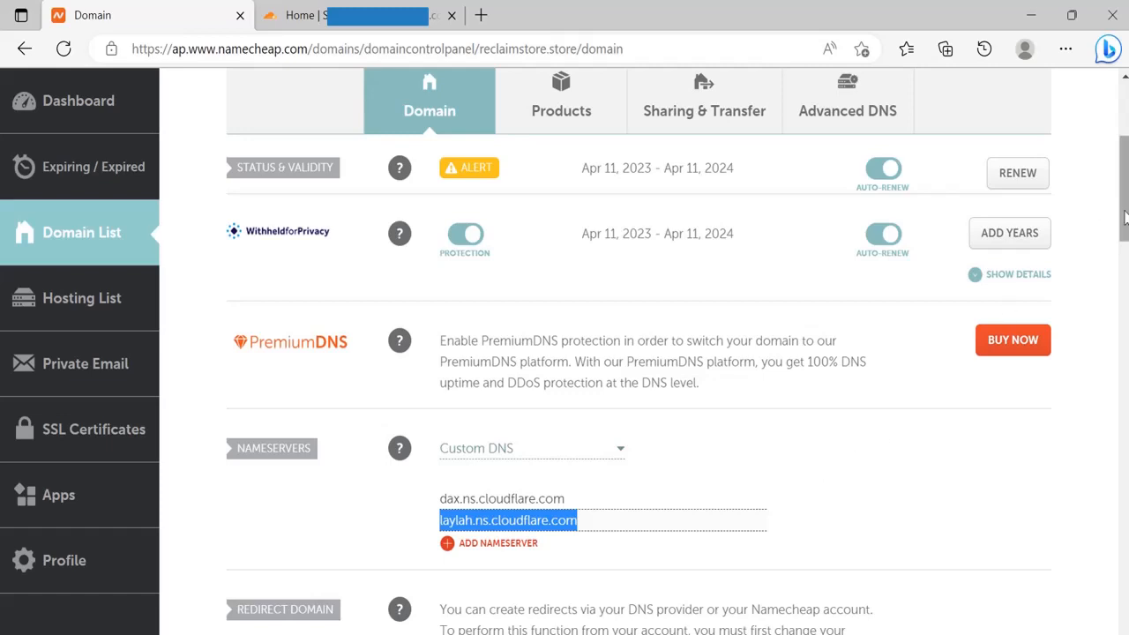
Step: Return to Namecheap, try Namecheap BasicDNS as the nameserver type and set it back to Custom DNS
{"action": "scroll", "coordinate": [566, 269], "scroll_direction": "up", "scroll_amount": 3}
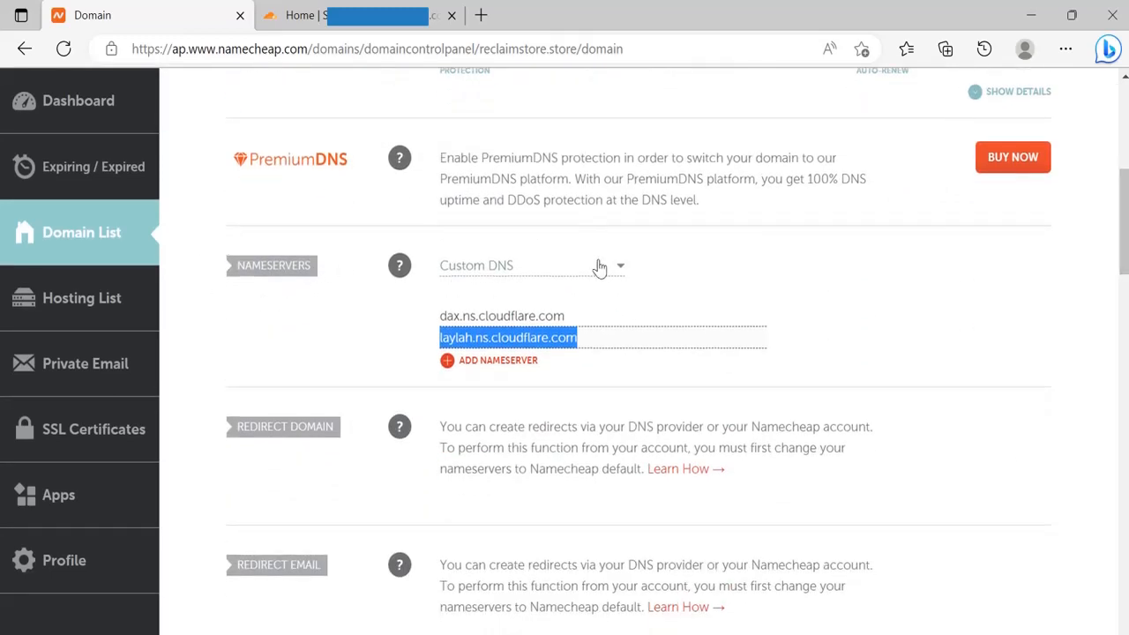
{"action": "left_click", "coordinate": [620, 271]}
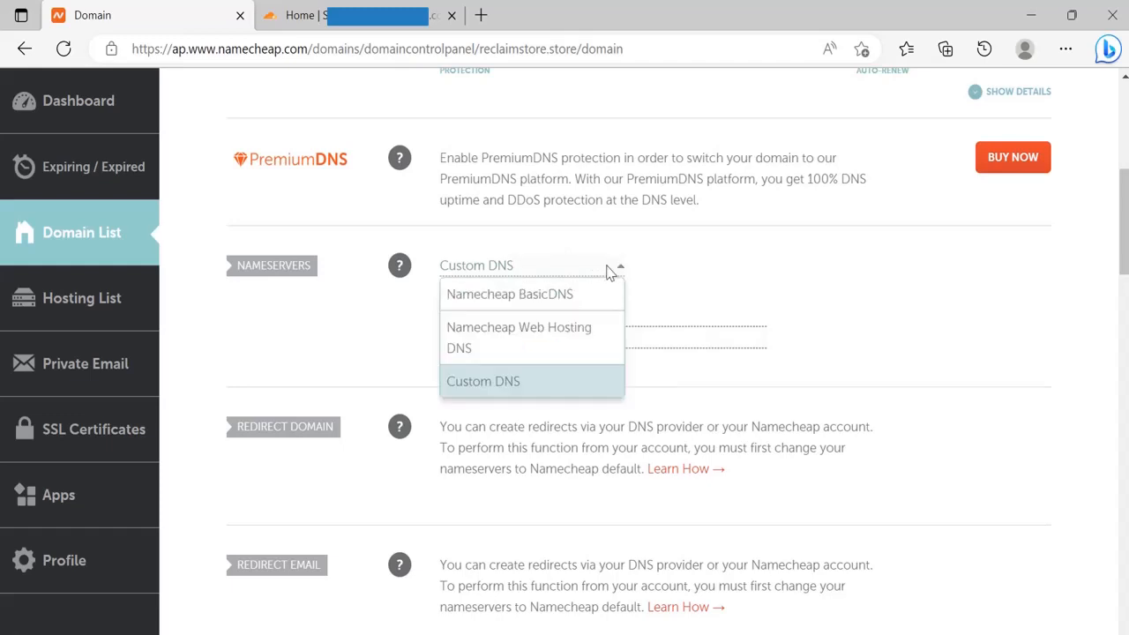
{"action": "left_click", "coordinate": [505, 296]}
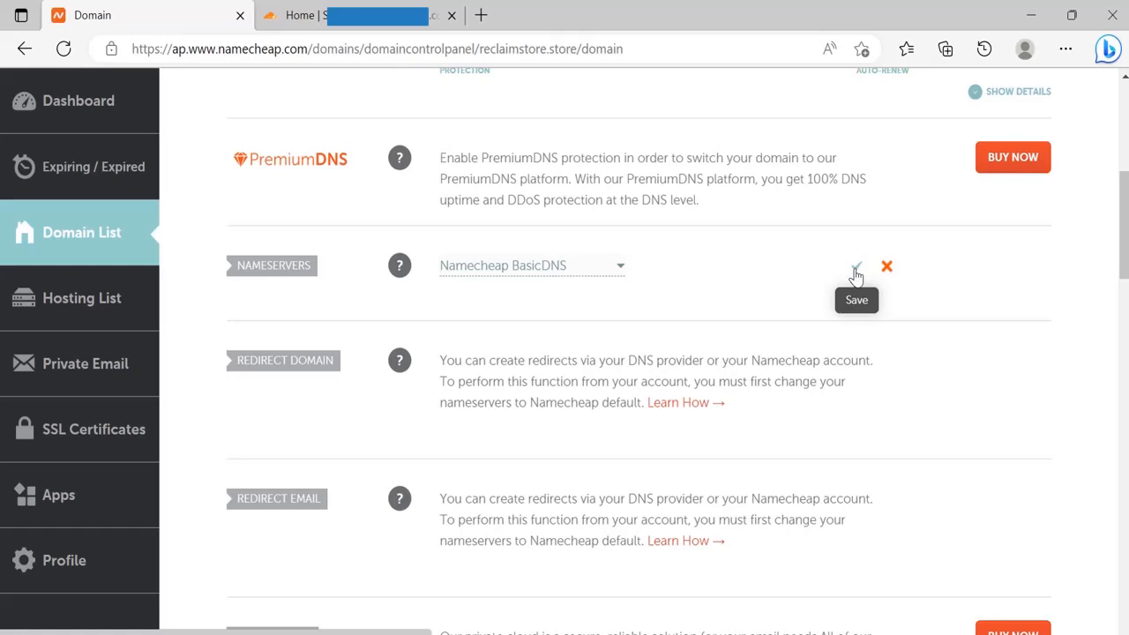
{"action": "scroll", "coordinate": [679, 300], "scroll_direction": "up", "scroll_amount": 1}
{"action": "left_click", "coordinate": [615, 344]}
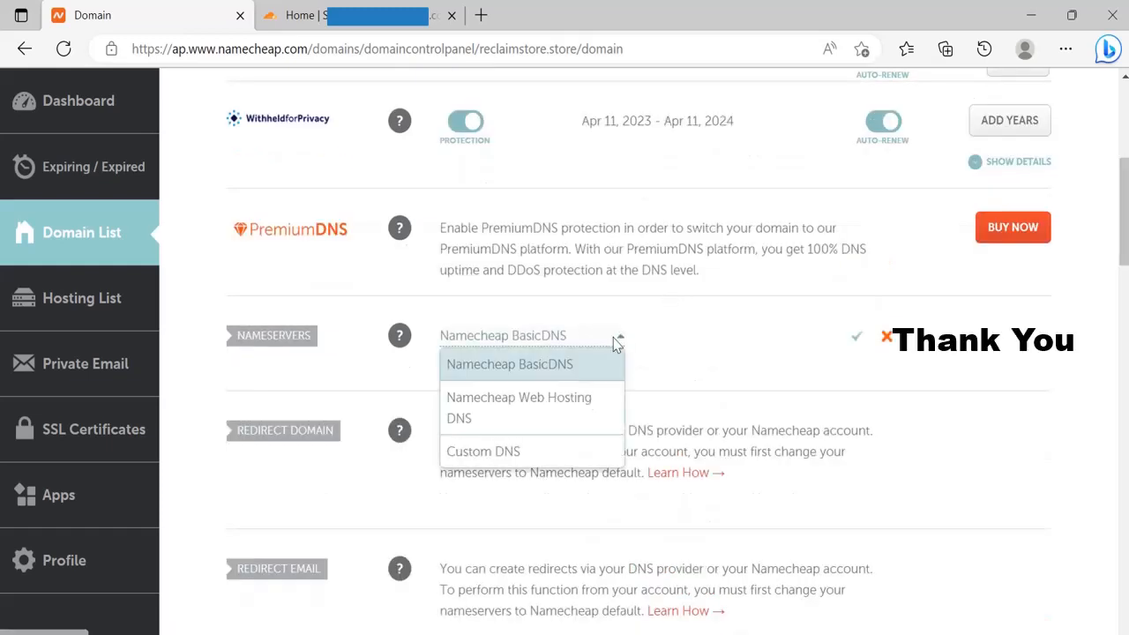
{"action": "left_click", "coordinate": [516, 454]}
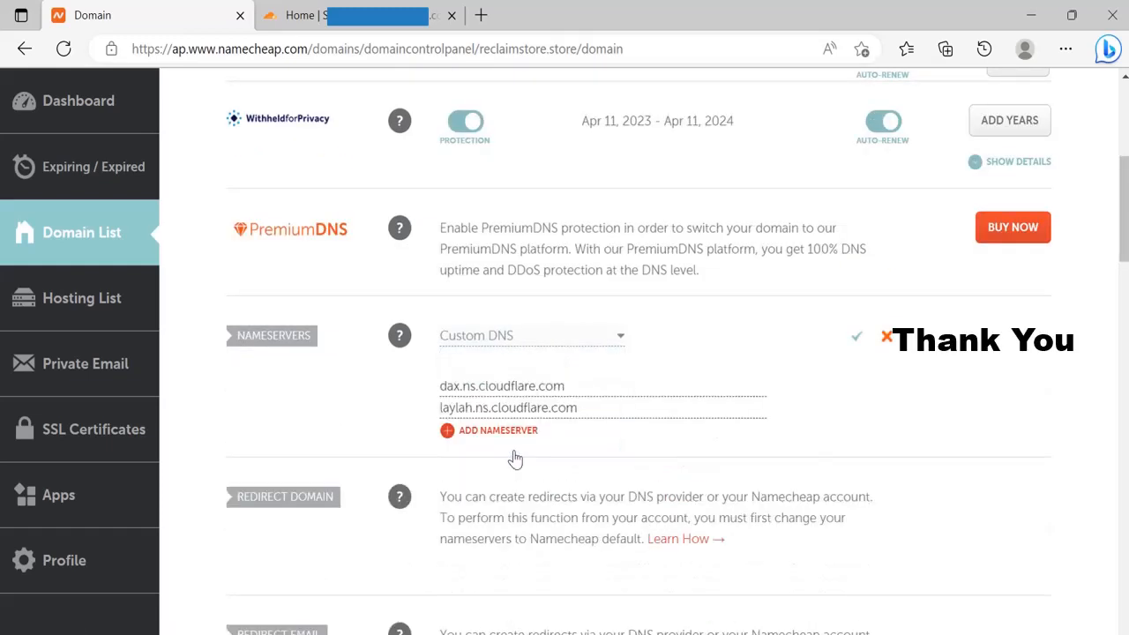